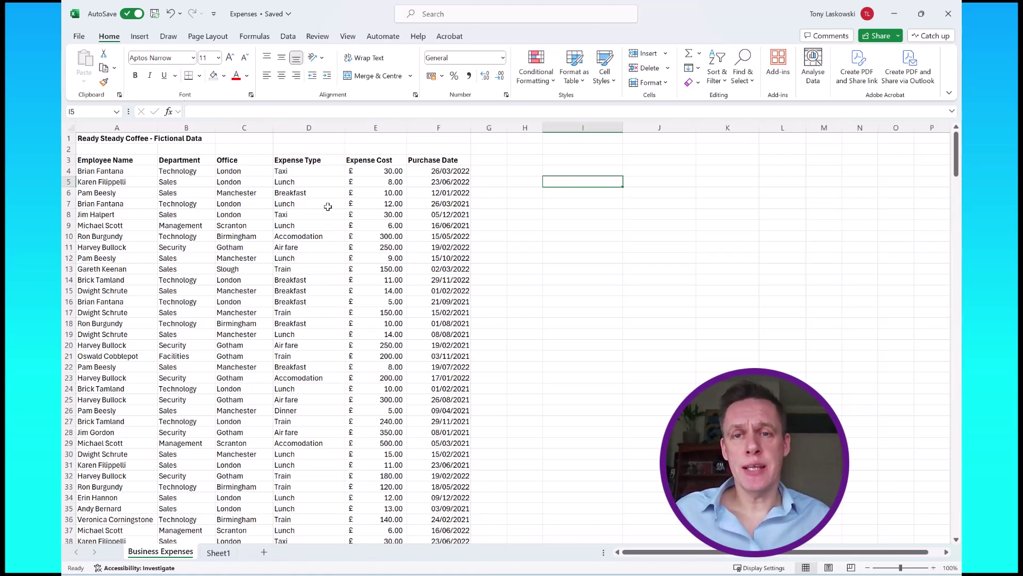
Convert the expense data range into a table with headers
{"action": "left_click", "coordinate": [308, 213]}
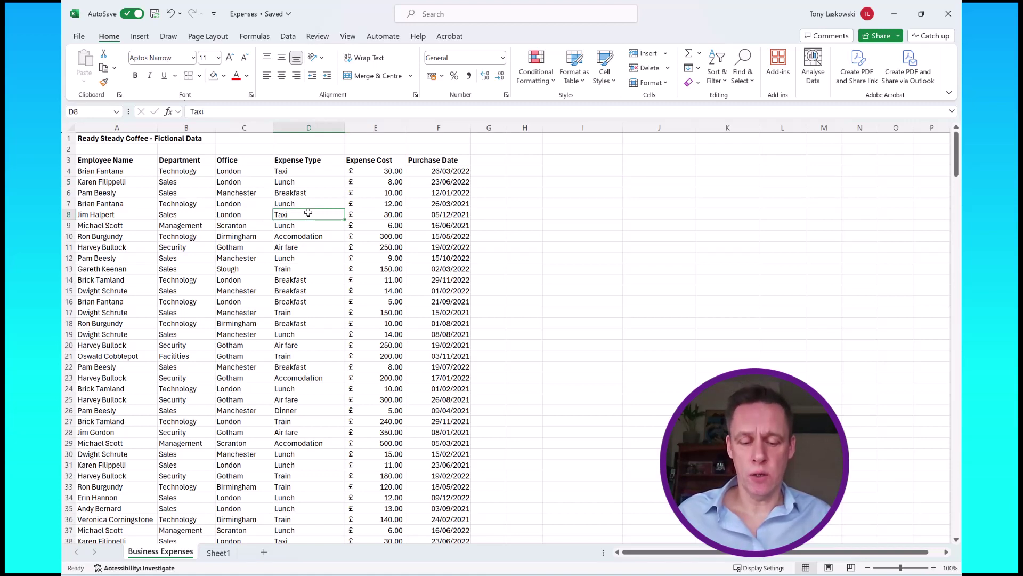
{"action": "key", "text": "ctrl+t"}
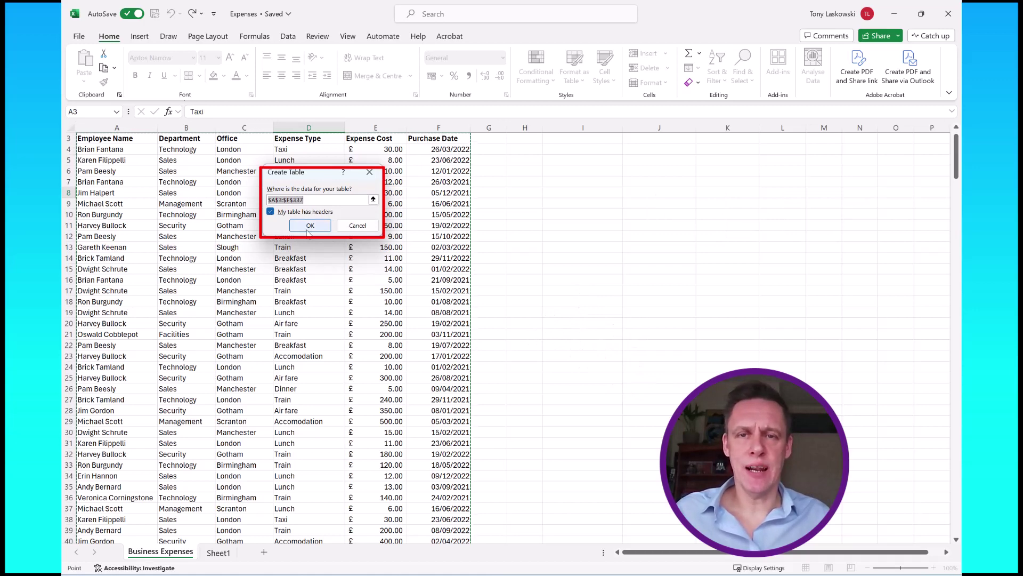
{"action": "left_click", "coordinate": [310, 225]}
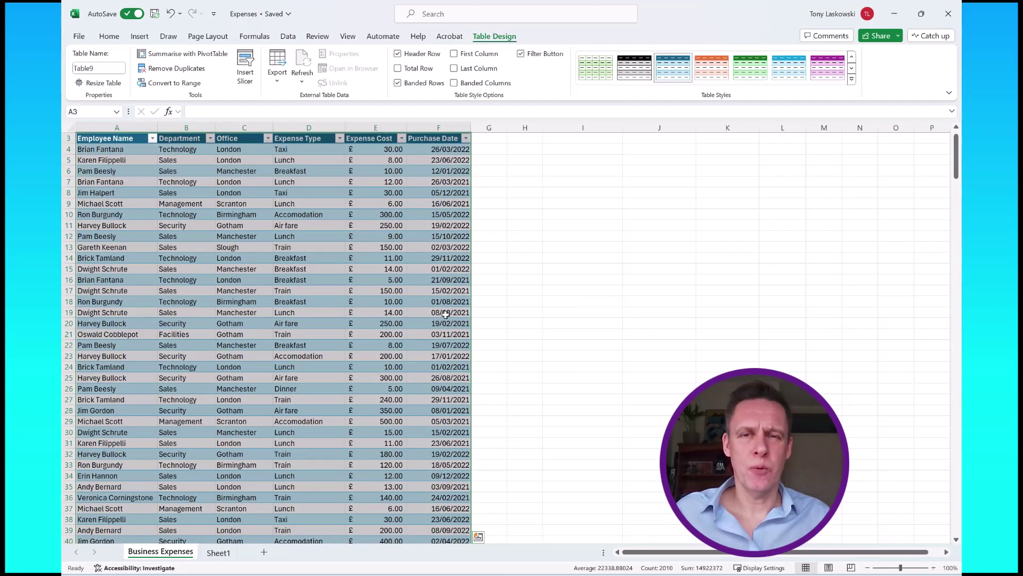
Set the table style to None so the rows are no longer banded, then select I4
{"action": "scroll", "coordinate": [521, 305], "scroll_direction": "up", "scroll_amount": 1}
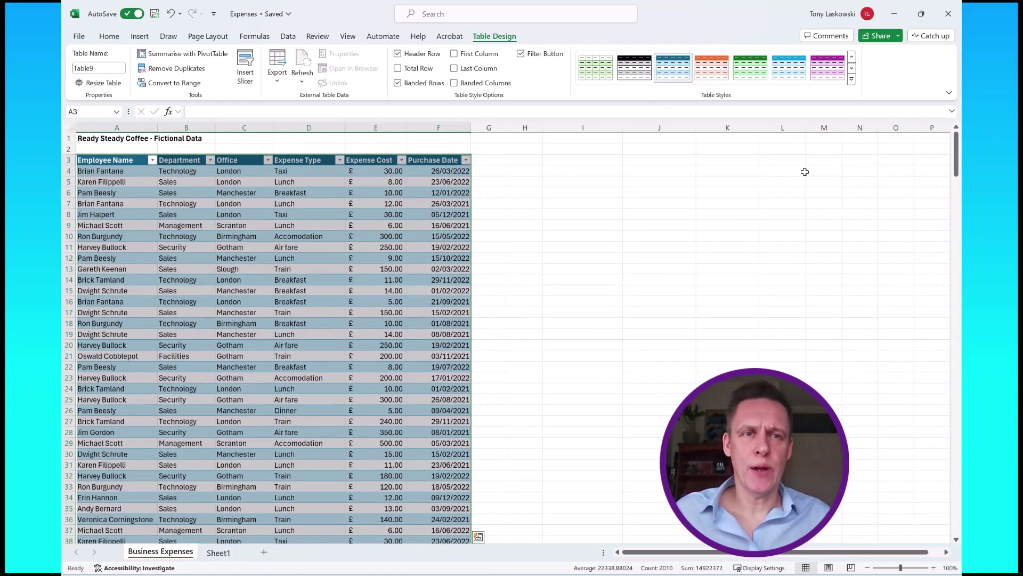
{"action": "left_click", "coordinate": [854, 84]}
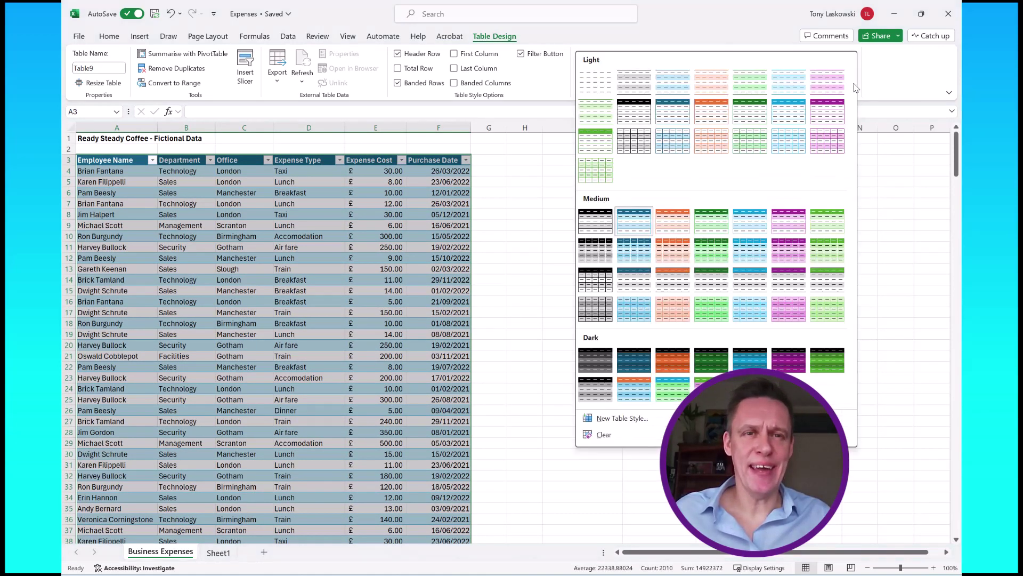
{"action": "left_click", "coordinate": [603, 87]}
{"action": "left_click", "coordinate": [579, 172]}
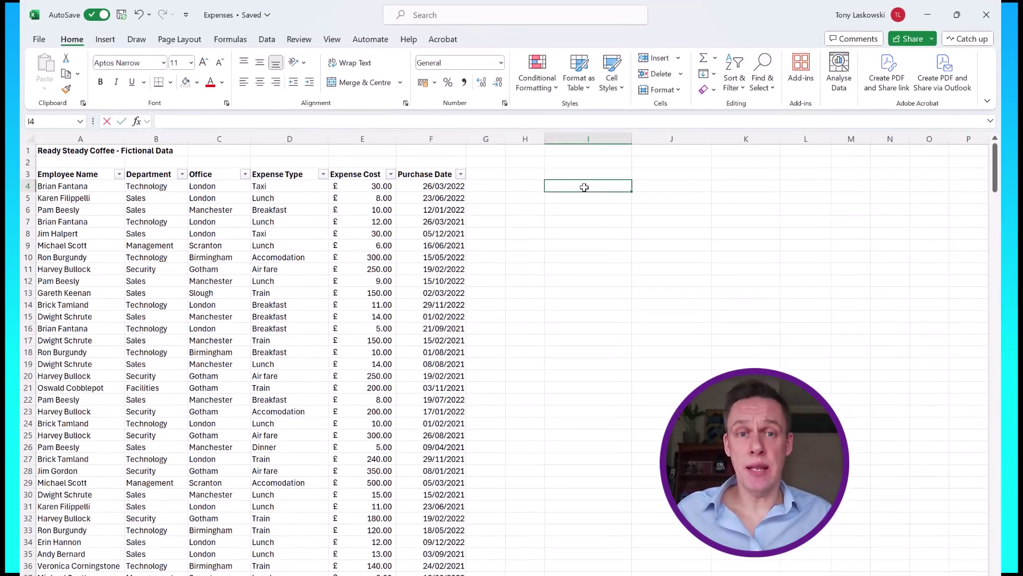
Start =GROUPBY in I4 with Office through Expense Type as row fields and Expense Cost as values
{"action": "type", "text": "=group"}
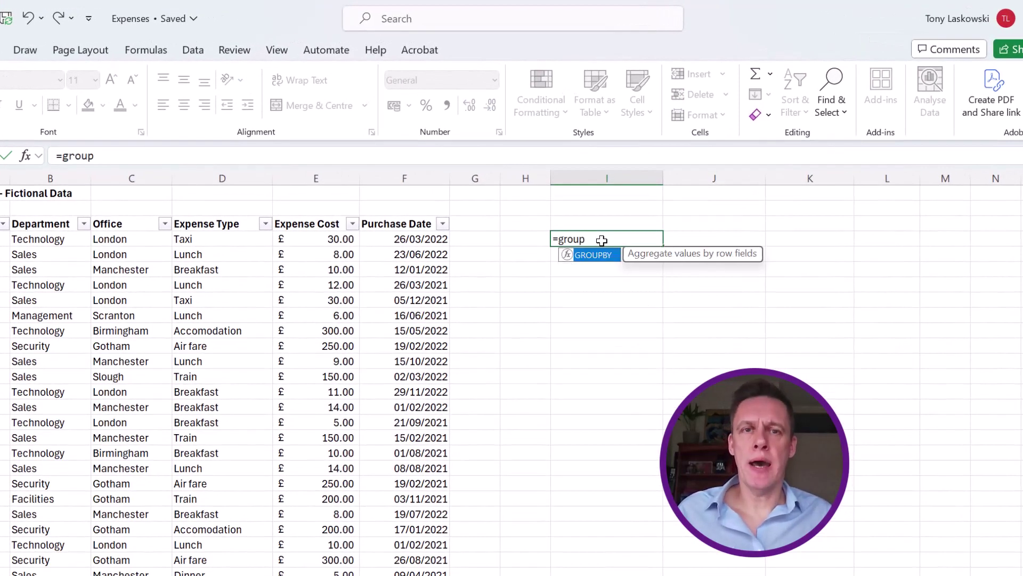
{"action": "key", "text": "Tab"}
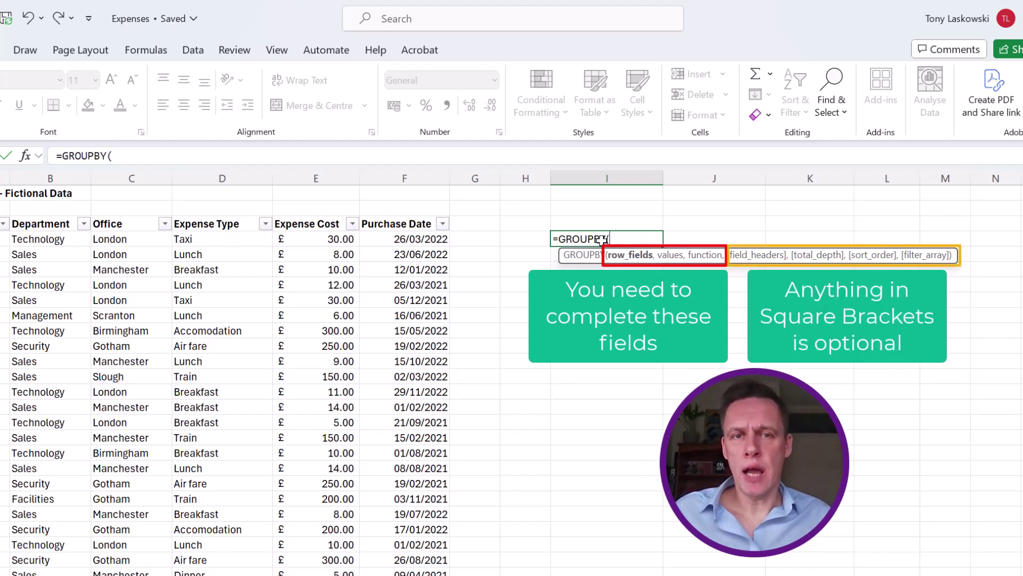
{"action": "left_click", "coordinate": [127, 217]}
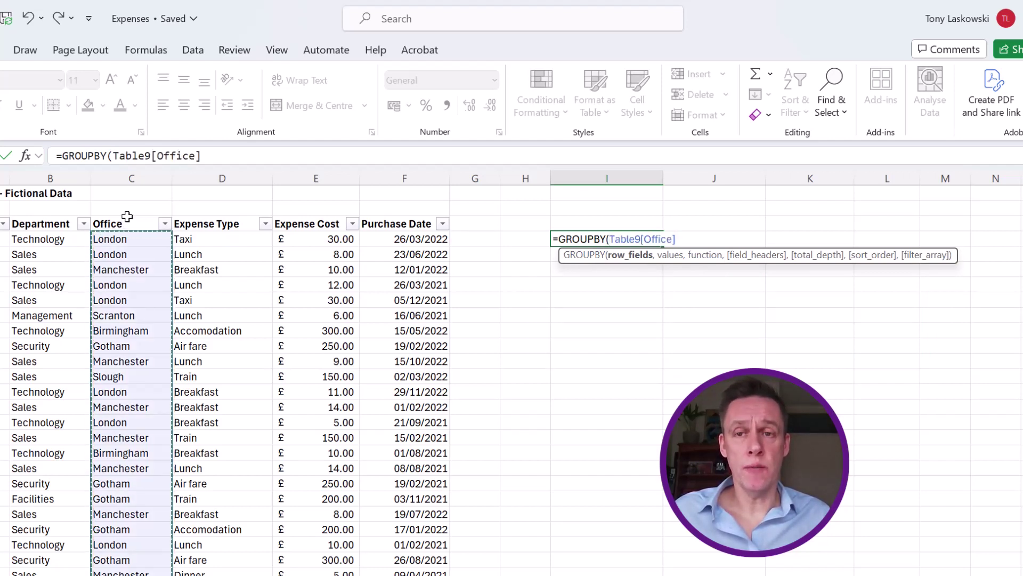
{"action": "left_click", "coordinate": [127, 216]}
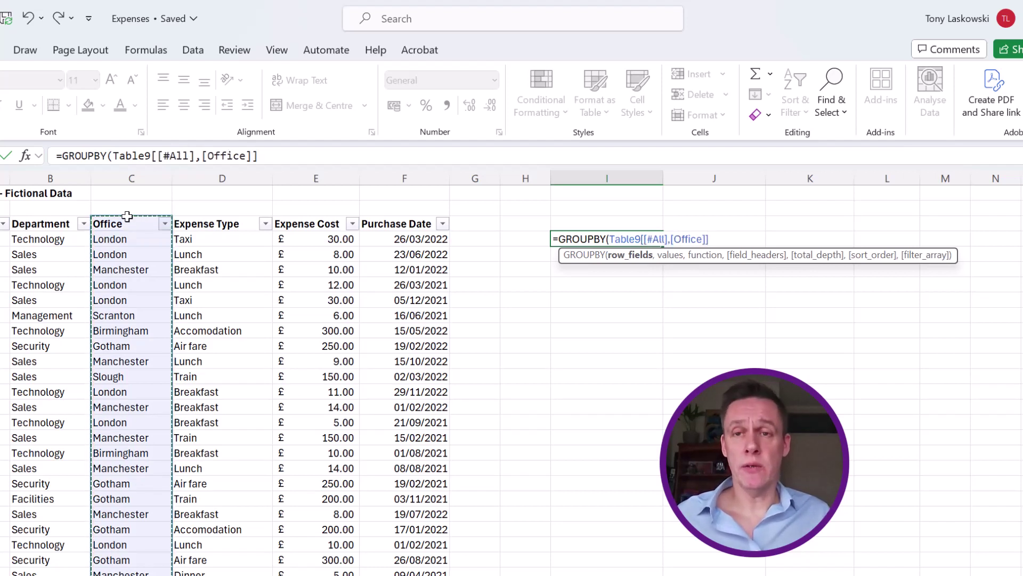
{"action": "left_click_drag", "start_coordinate": [127, 216], "coordinate": [189, 216]}
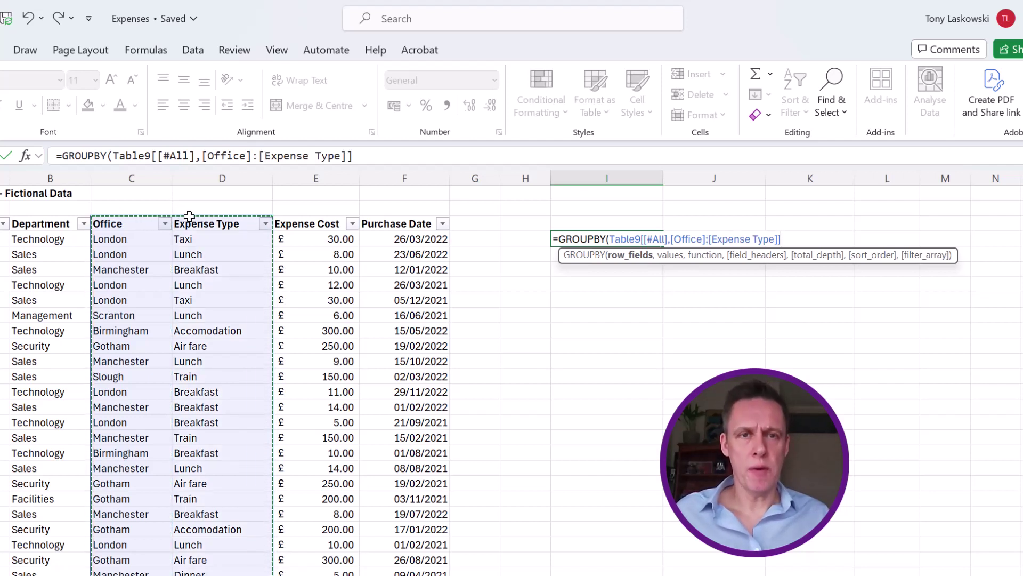
{"action": "type", "text": ","}
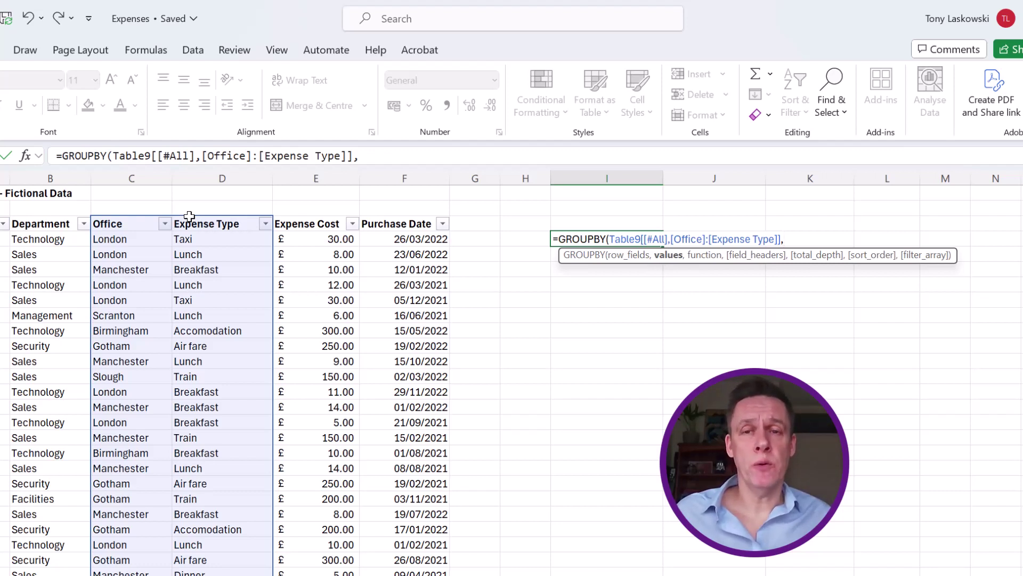
{"action": "left_click", "coordinate": [316, 214]}
{"action": "left_click", "coordinate": [317, 214]}
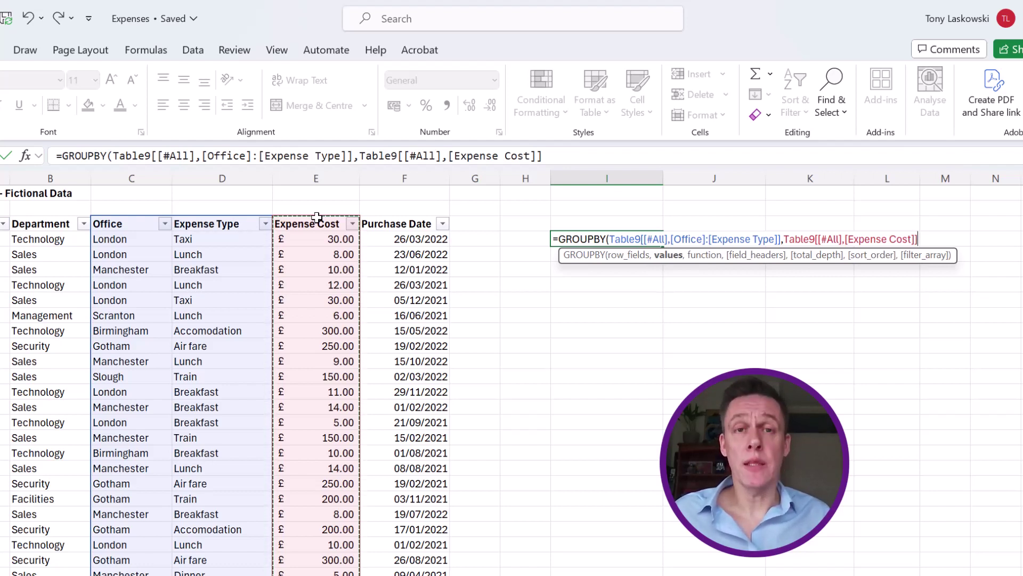
Complete the GROUPBY with SUM, spilling office and expense-type totals ending in a 39634 grand total
{"action": "type", "text": ","}
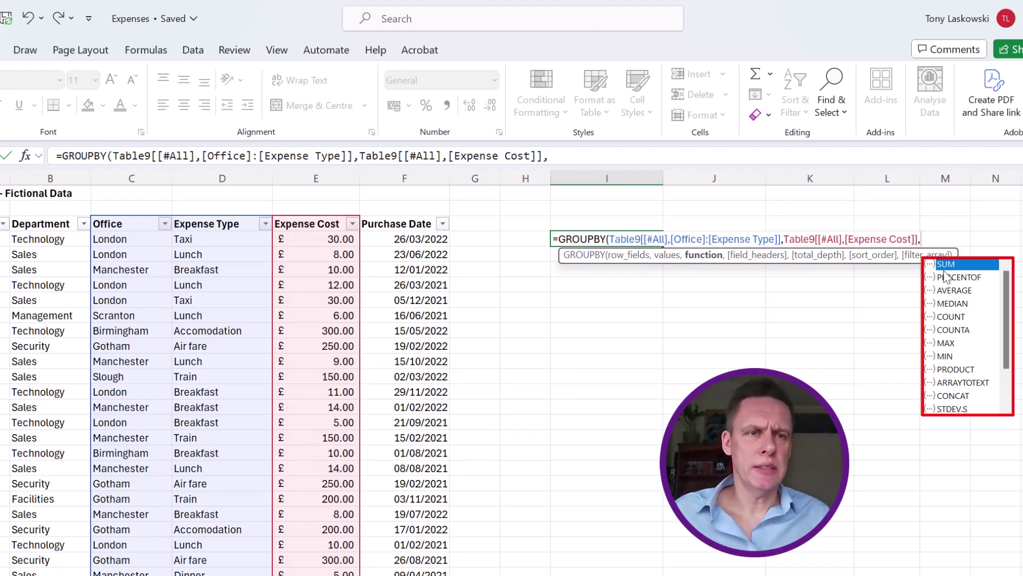
{"action": "scroll", "coordinate": [1009, 309], "scroll_direction": "down", "scroll_amount": 2}
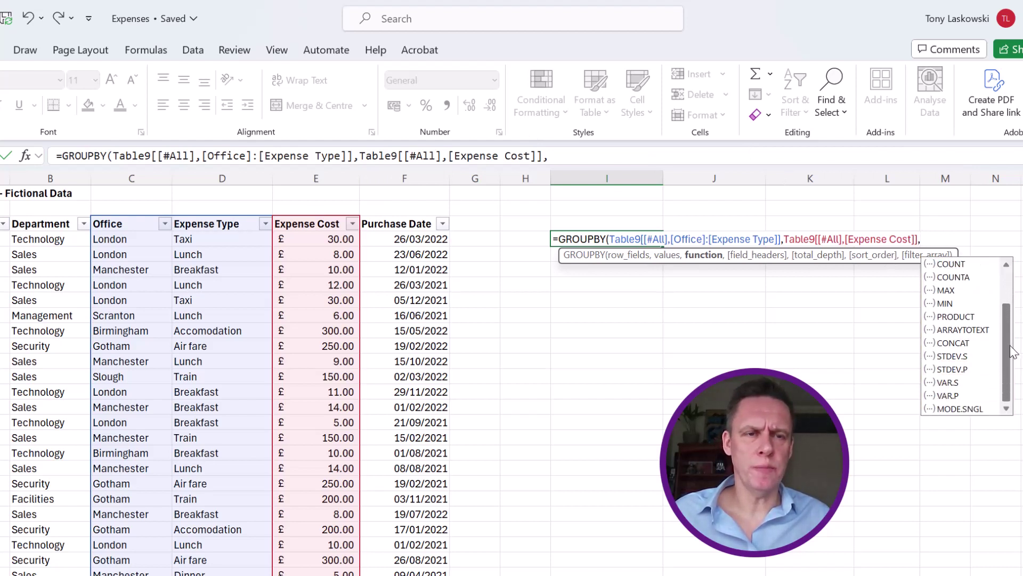
{"action": "scroll", "coordinate": [1010, 309], "scroll_direction": "up", "scroll_amount": 2}
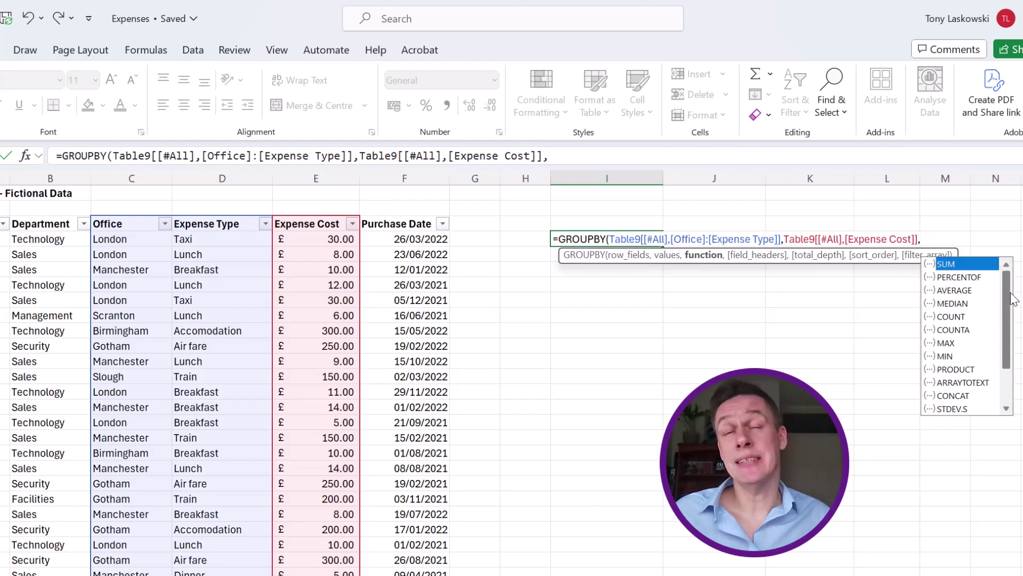
{"action": "double_click", "coordinate": [948, 264]}
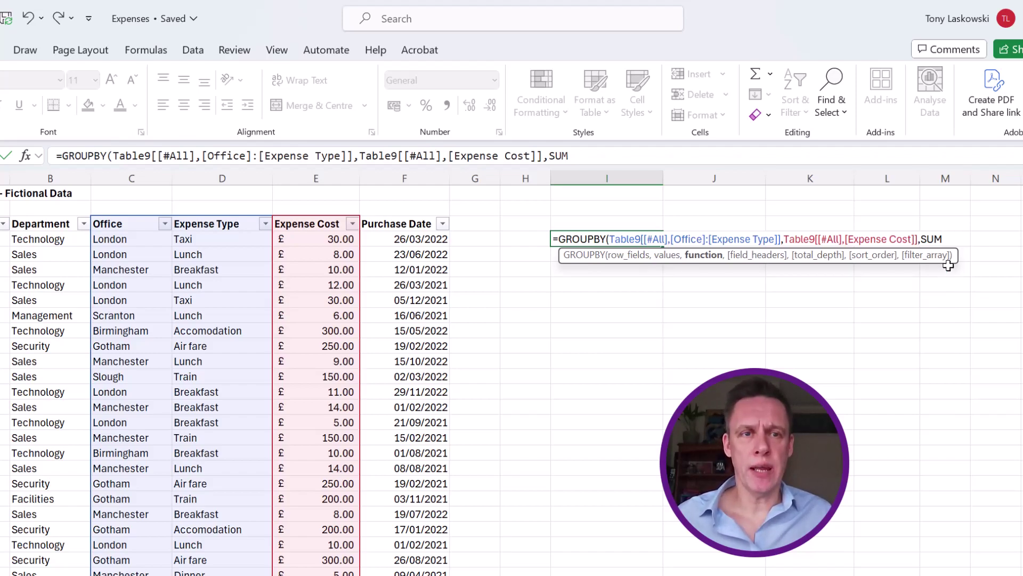
{"action": "type", "text": ")"}
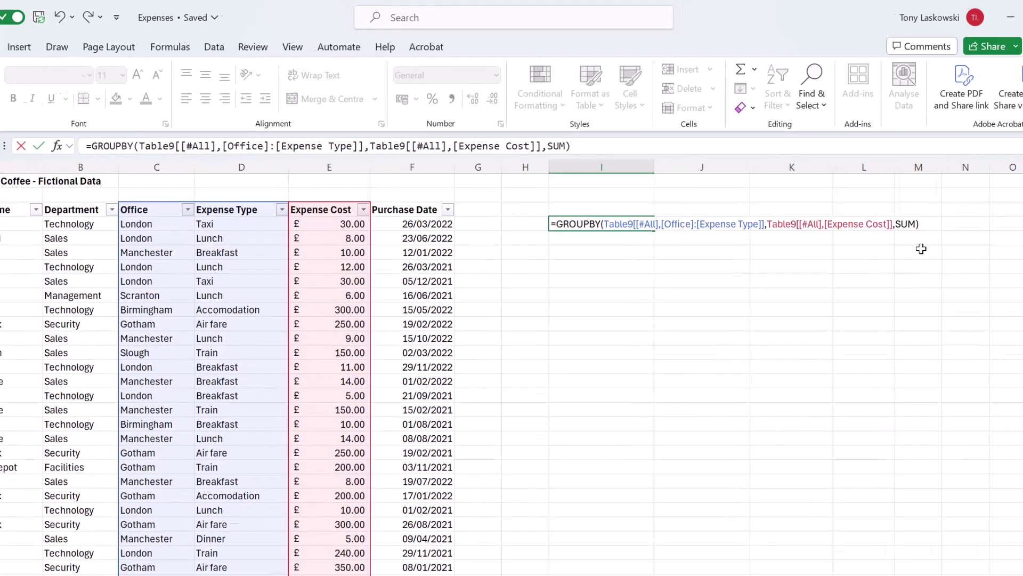
{"action": "key", "text": "Return"}
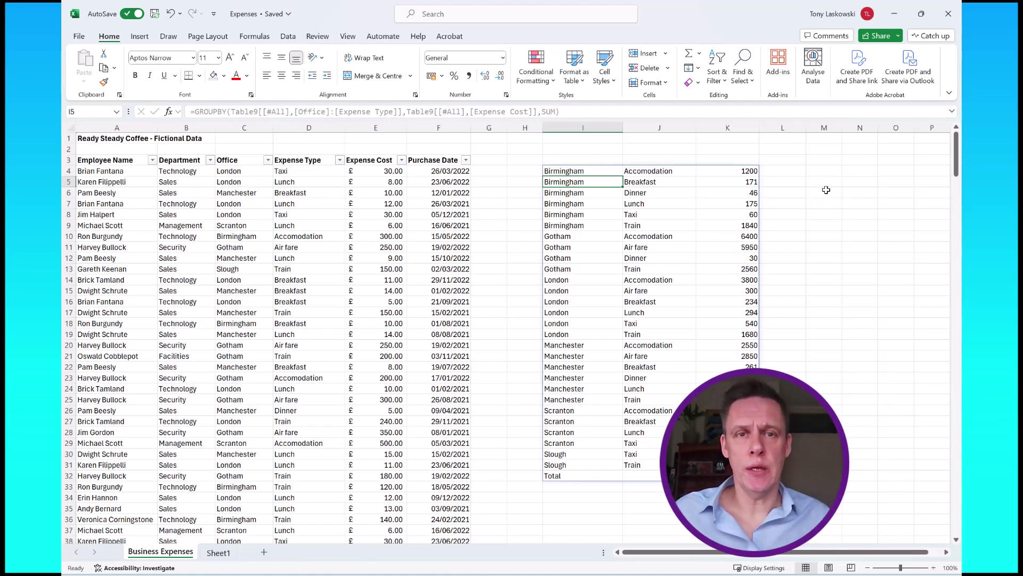
Add field_headers 3 to the GROUPBY formula so Office and Expense Type headings appear
{"action": "left_click", "coordinate": [577, 172]}
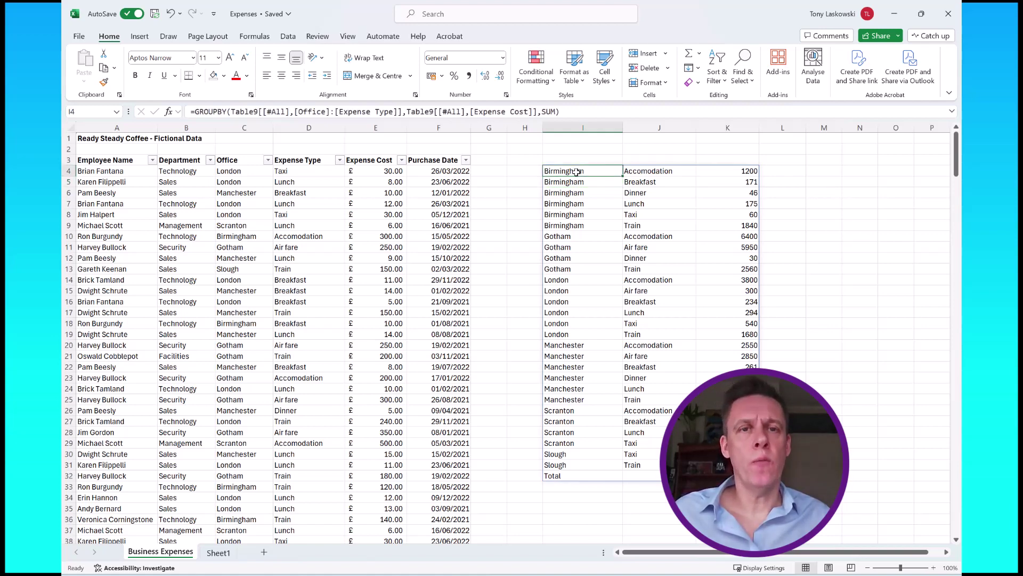
{"action": "left_click_drag", "start_coordinate": [569, 159], "coordinate": [737, 158]}
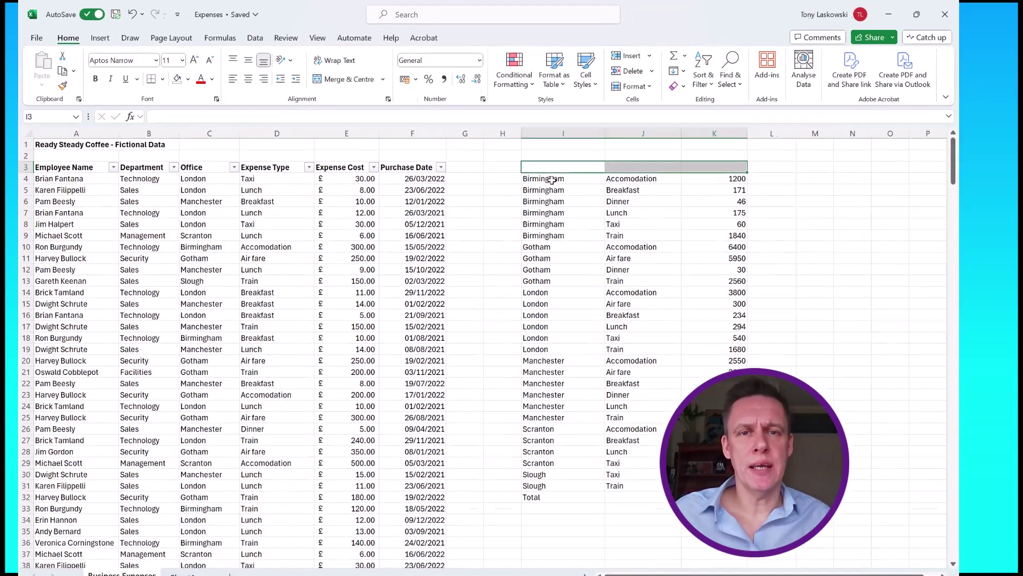
{"action": "left_click", "coordinate": [552, 180]}
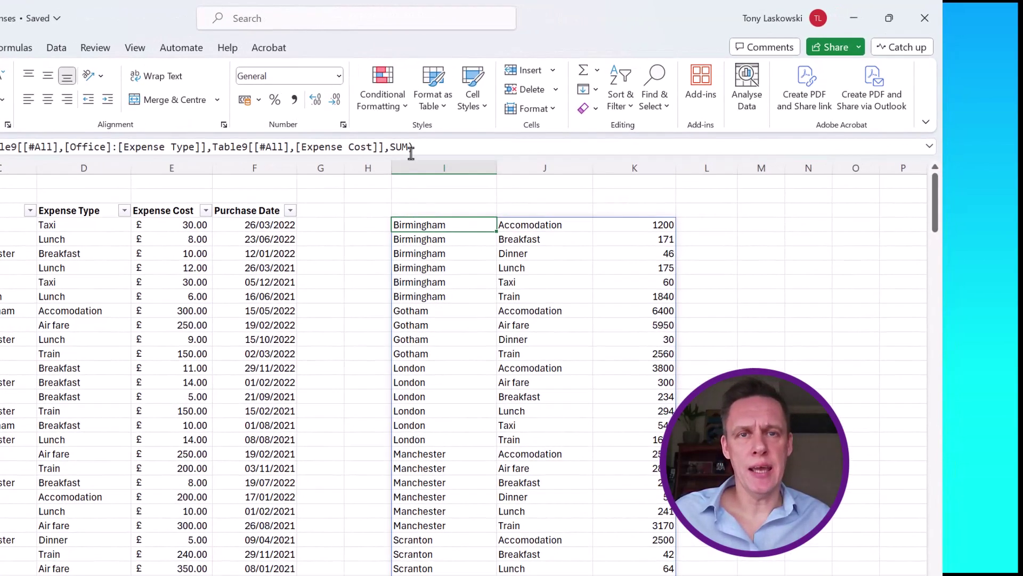
{"action": "left_click", "coordinate": [408, 149]}
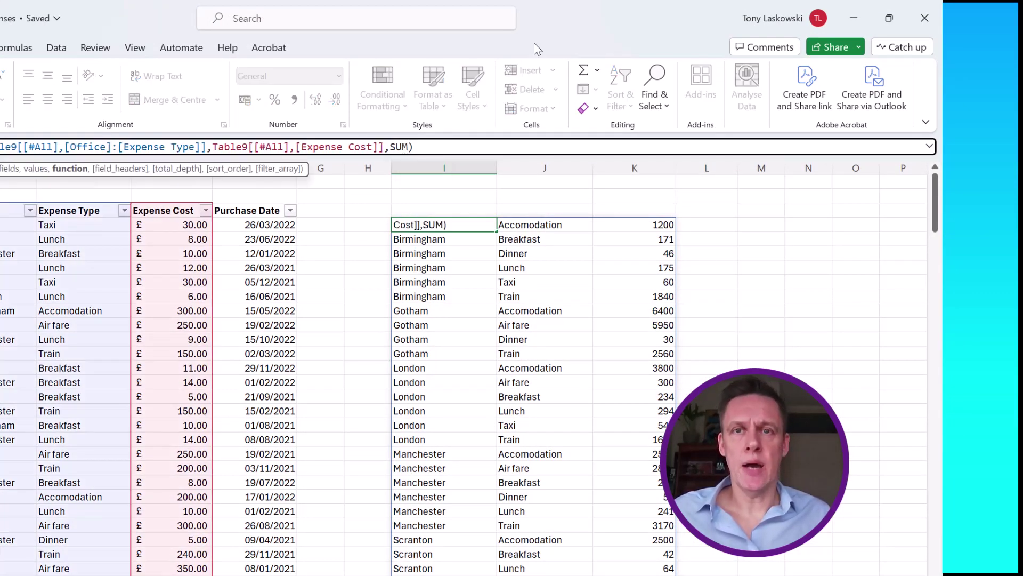
{"action": "type", "text": ","}
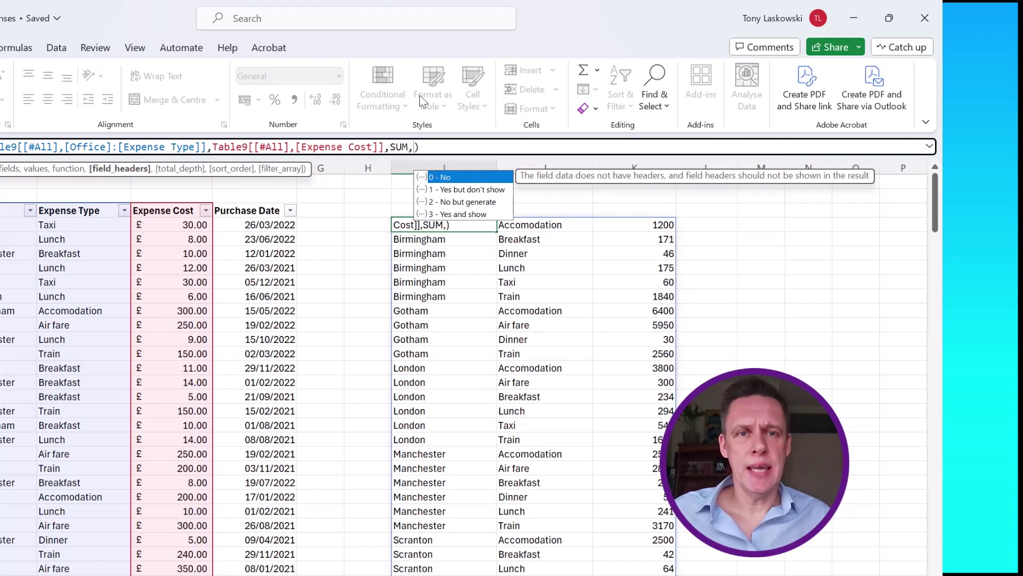
{"action": "double_click", "coordinate": [461, 214]}
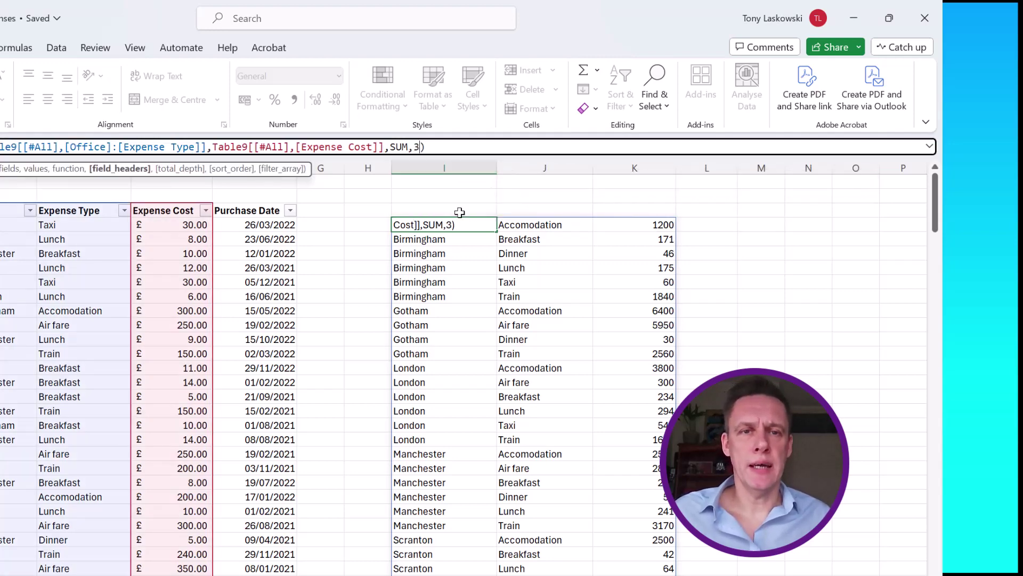
{"action": "key", "text": "Return"}
Make the Office and Expense Type header cells bold
{"action": "left_click", "coordinate": [463, 223]}
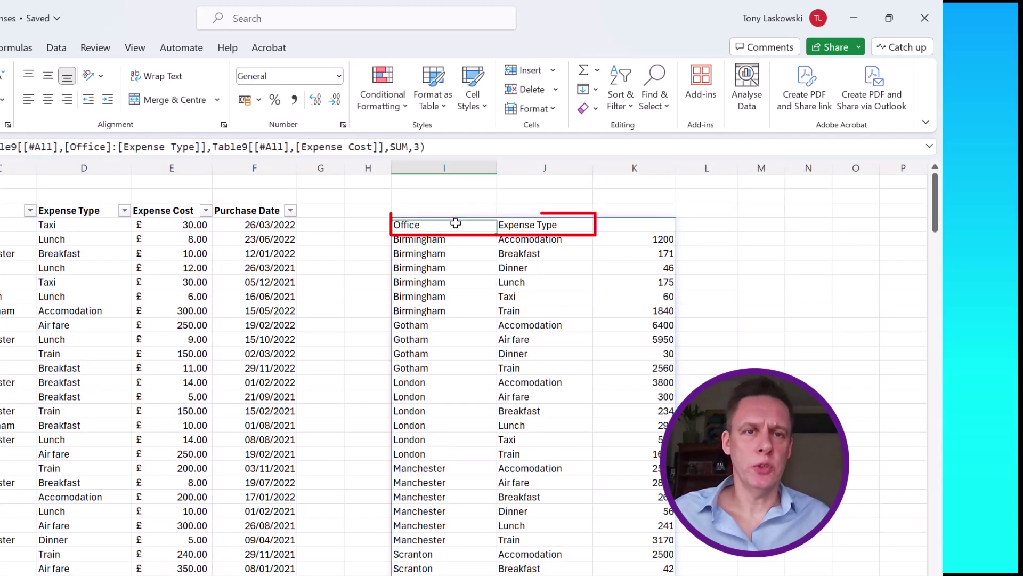
{"action": "left_click", "coordinate": [644, 221]}
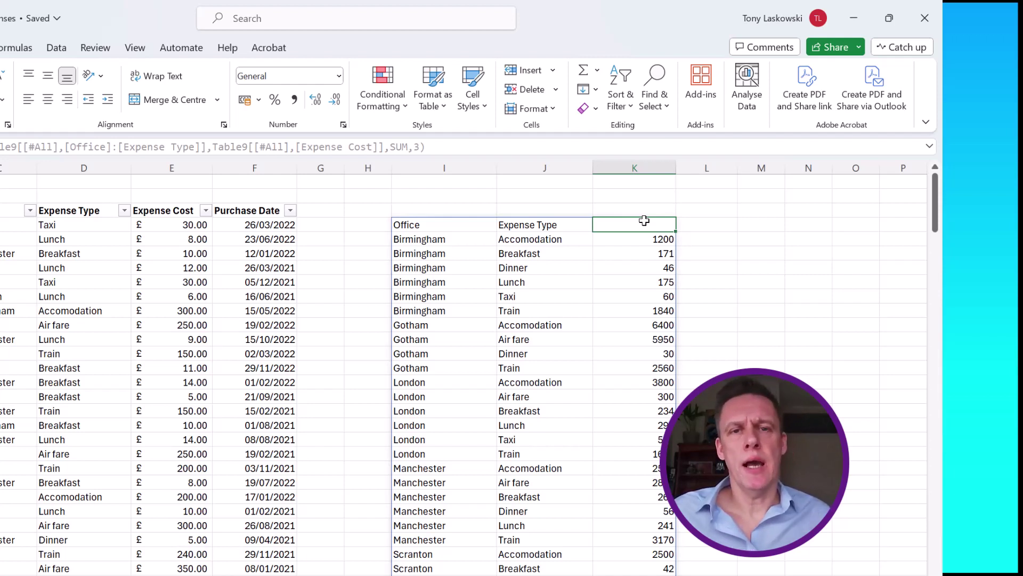
{"action": "left_click_drag", "start_coordinate": [429, 223], "coordinate": [518, 225]}
{"action": "key", "text": "ctrl+b"}
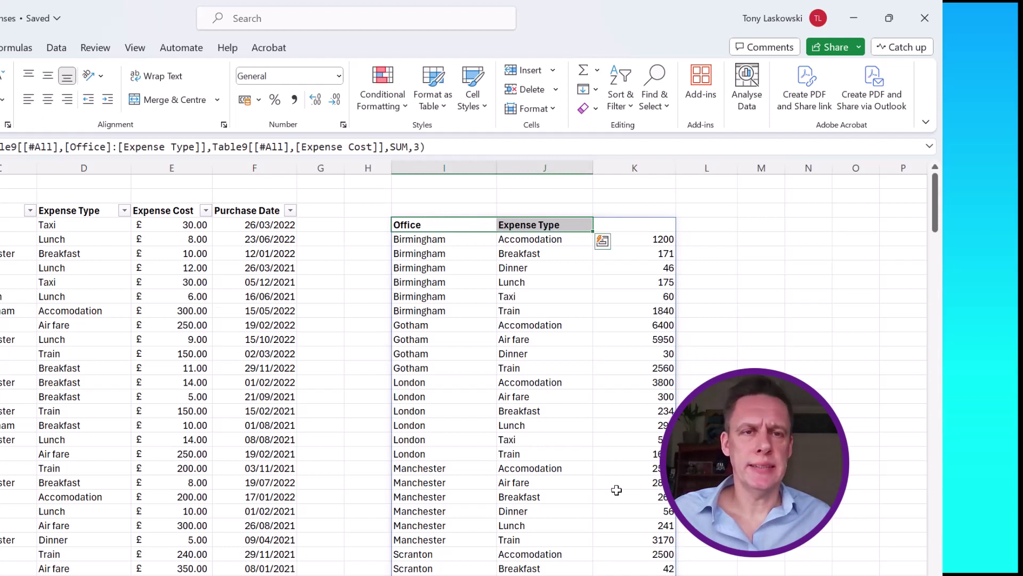
Format column K's costs as pounds Accounting, showing values like £1,200.00 and £39,634.00
{"action": "left_click", "coordinate": [447, 222]}
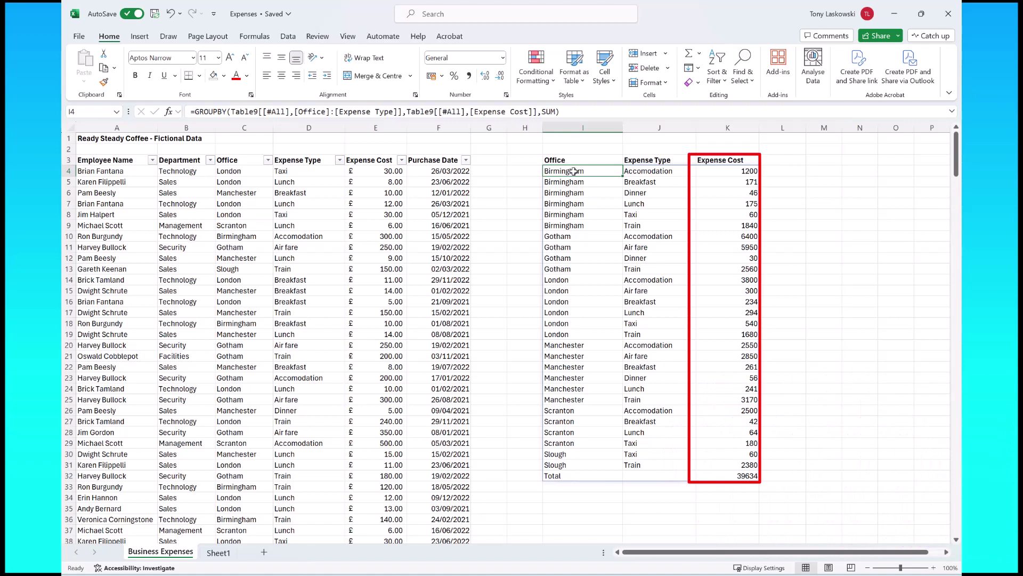
{"action": "left_click", "coordinate": [726, 126]}
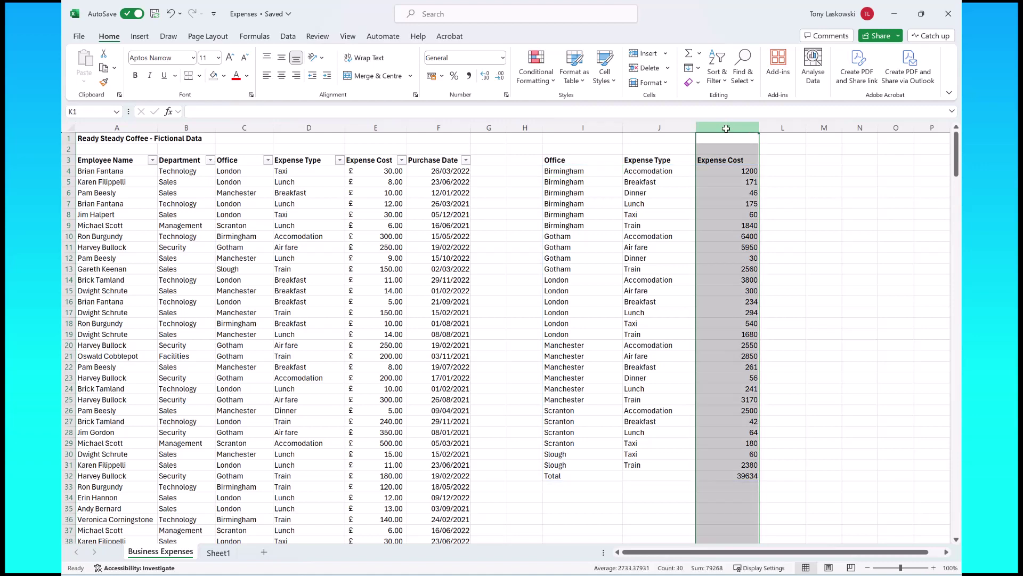
{"action": "left_click", "coordinate": [431, 76]}
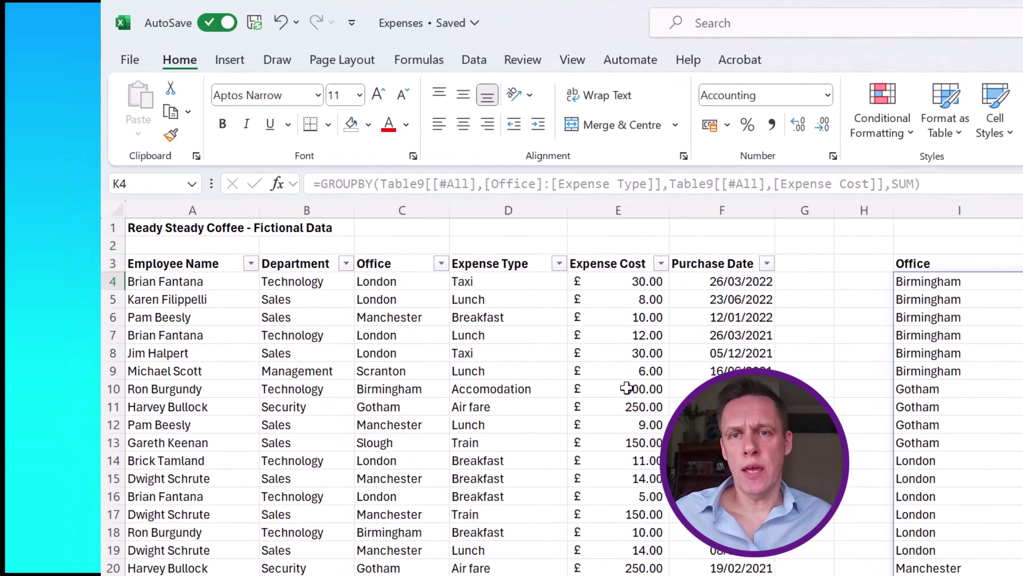
Change the first expense's office in C4 from London to Ascot, then select the I4 summary formula
{"action": "left_click", "coordinate": [395, 281]}
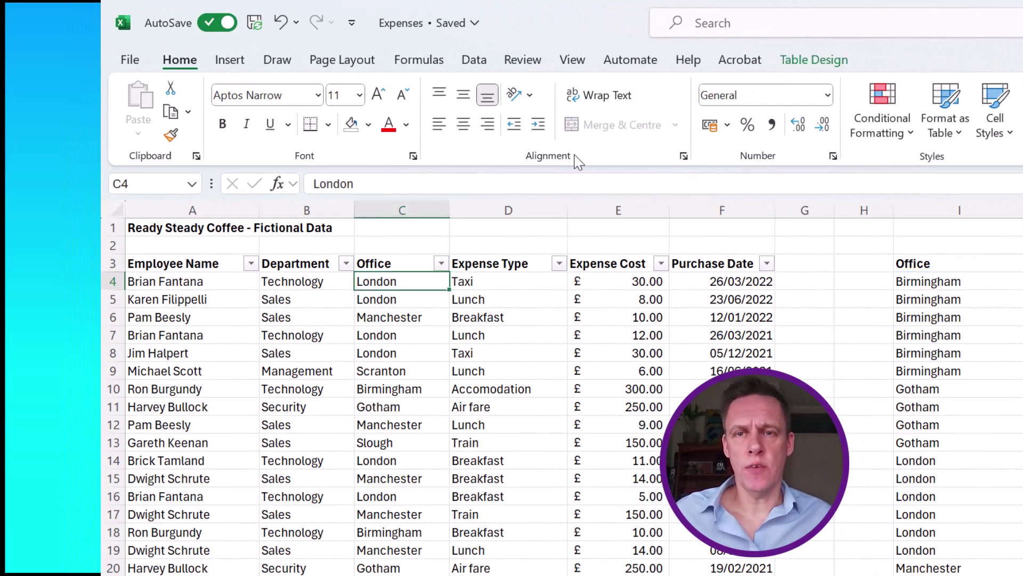
{"action": "type", "text": "Asco"}
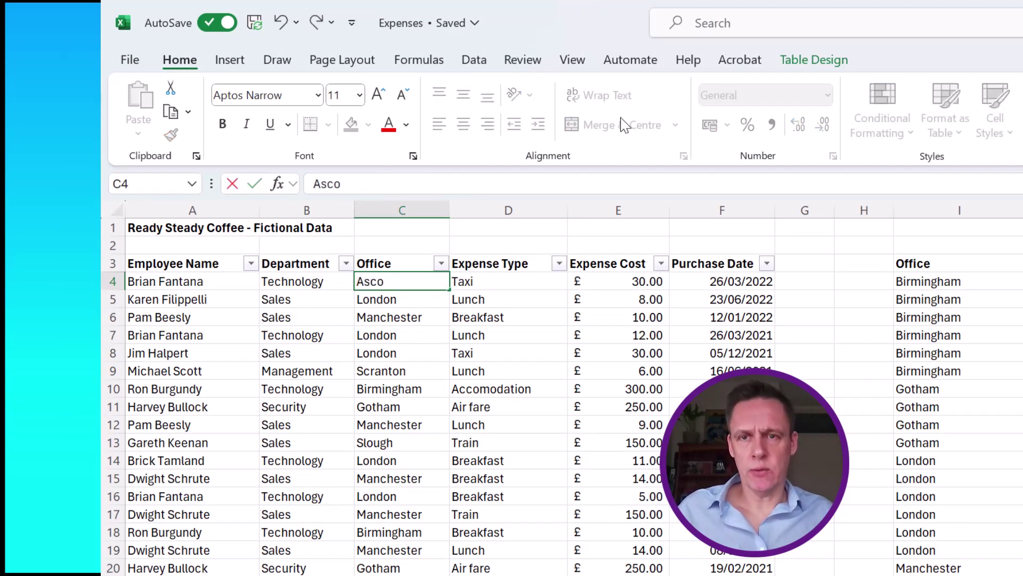
{"action": "type", "text": "t"}
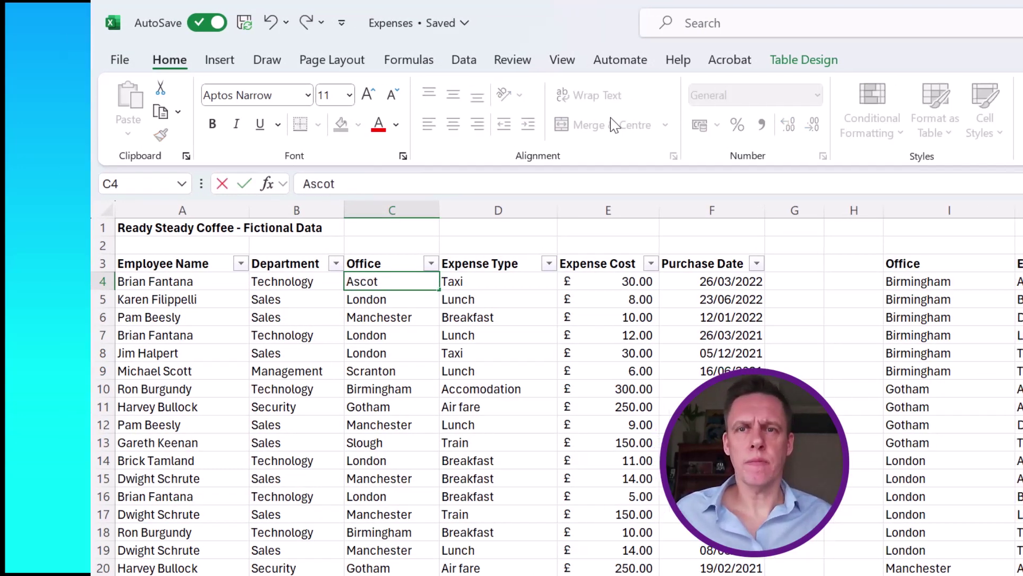
{"action": "key", "text": "Return"}
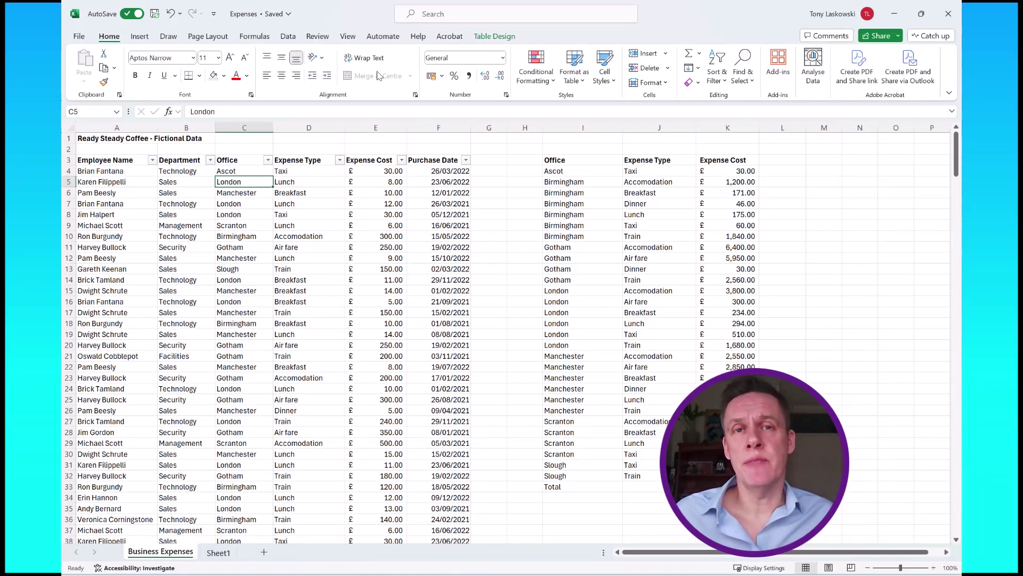
{"action": "left_click", "coordinate": [585, 169]}
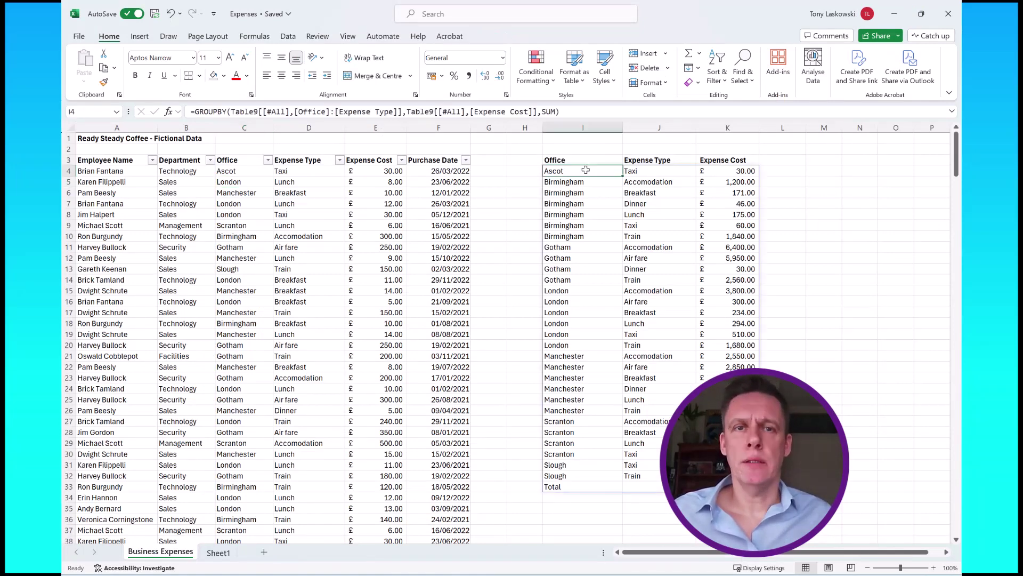
Set the GROUPBY totals argument to 2 for office subtotals like Birmingham £3,492.00 and a grand total
{"action": "left_click", "coordinate": [558, 111]}
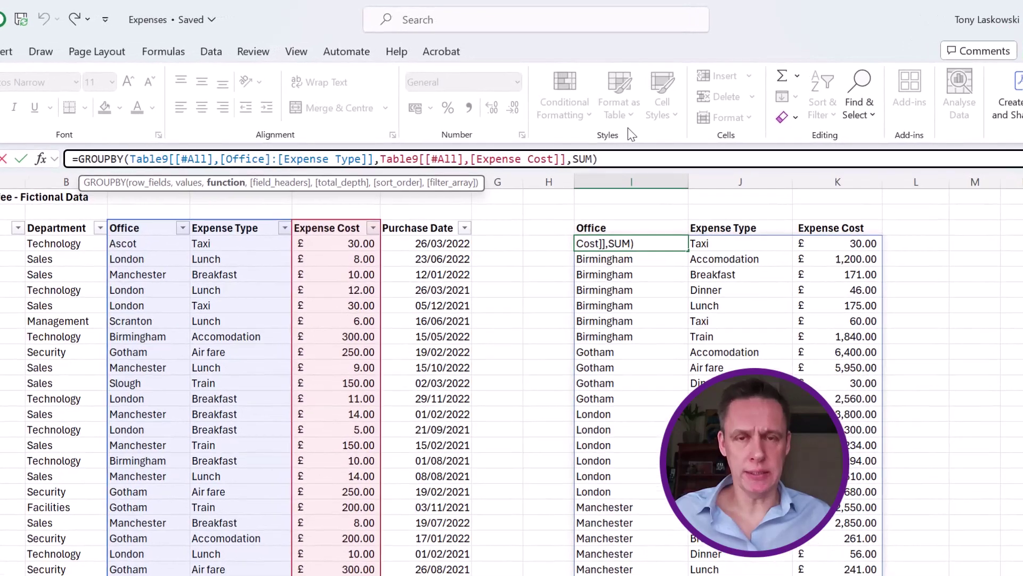
{"action": "type", "text": ","}
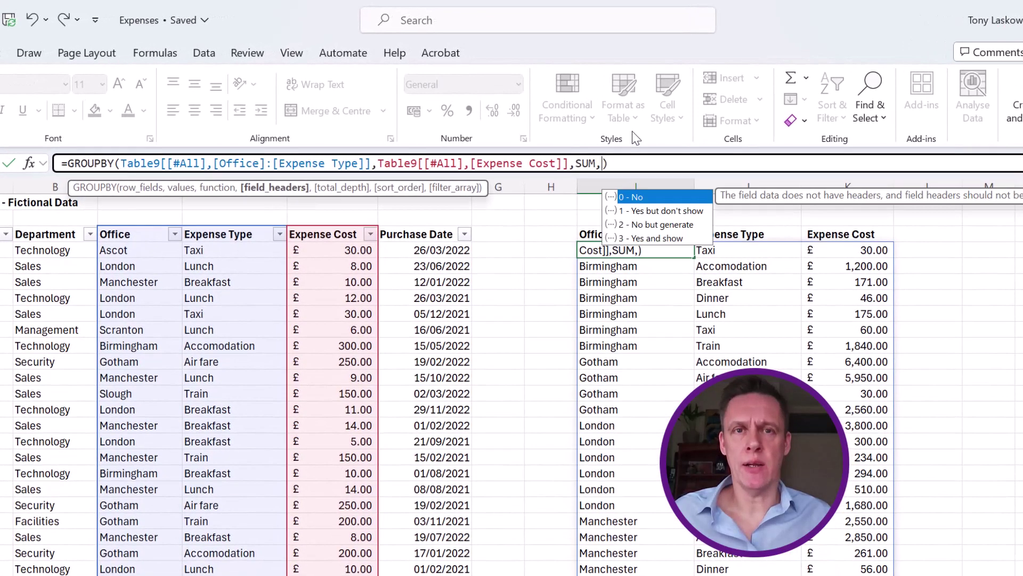
{"action": "type", "text": ","}
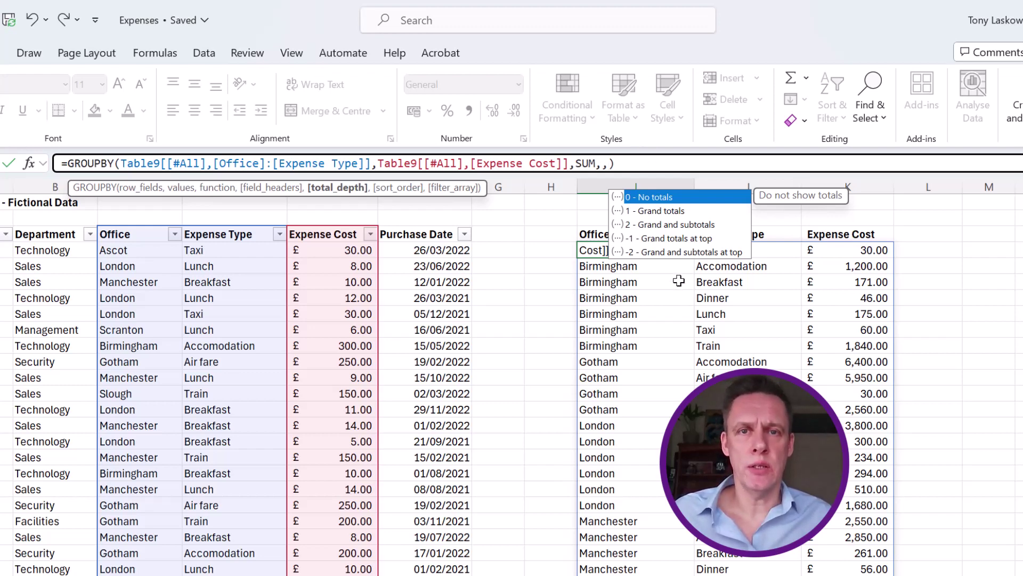
{"action": "double_click", "coordinate": [712, 224]}
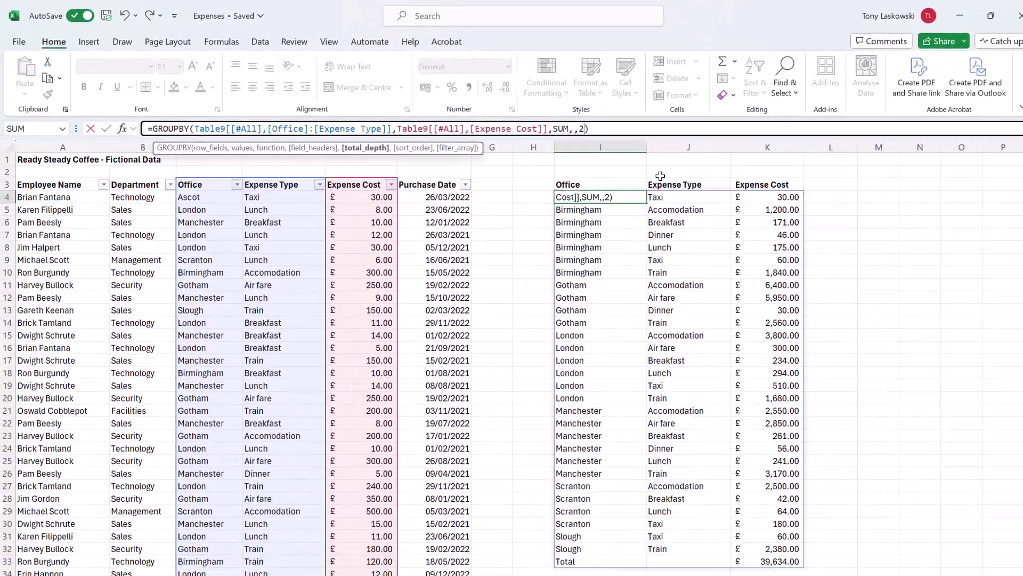
{"action": "key", "text": "Return"}
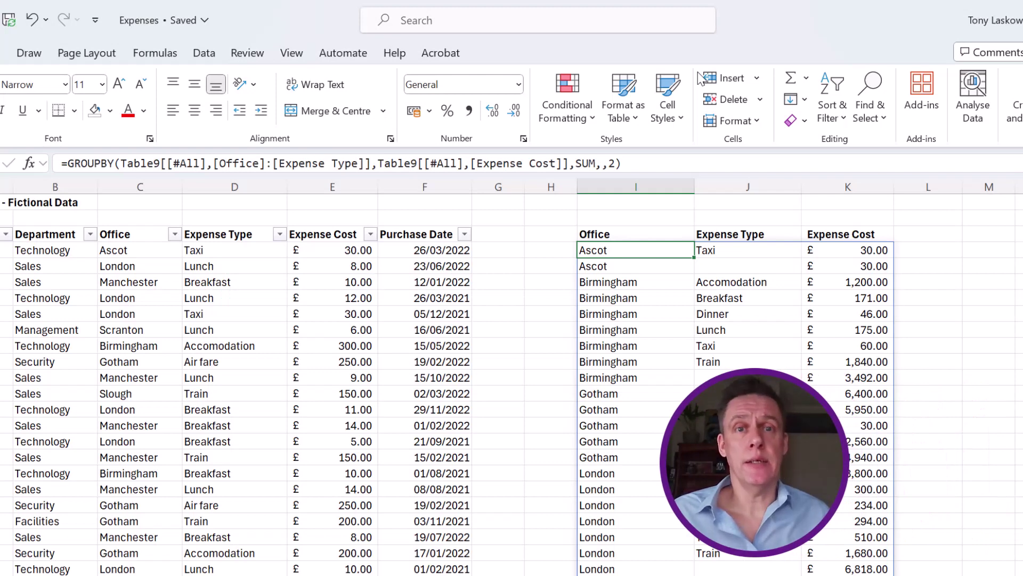
Set the GROUPBY sort_order to 3 so totals sort from lowest to highest
{"action": "left_click", "coordinate": [616, 163]}
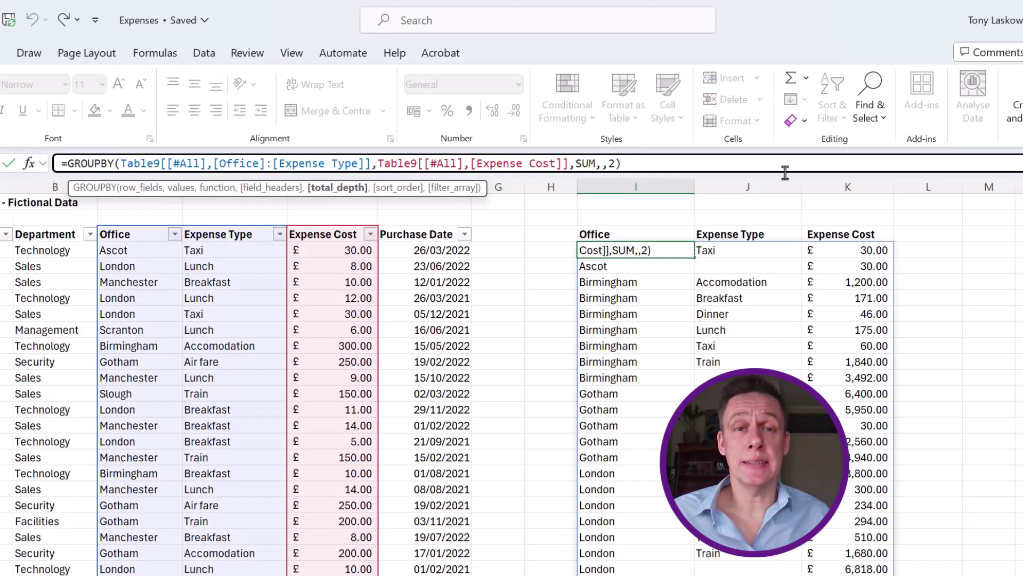
{"action": "type", "text": ","}
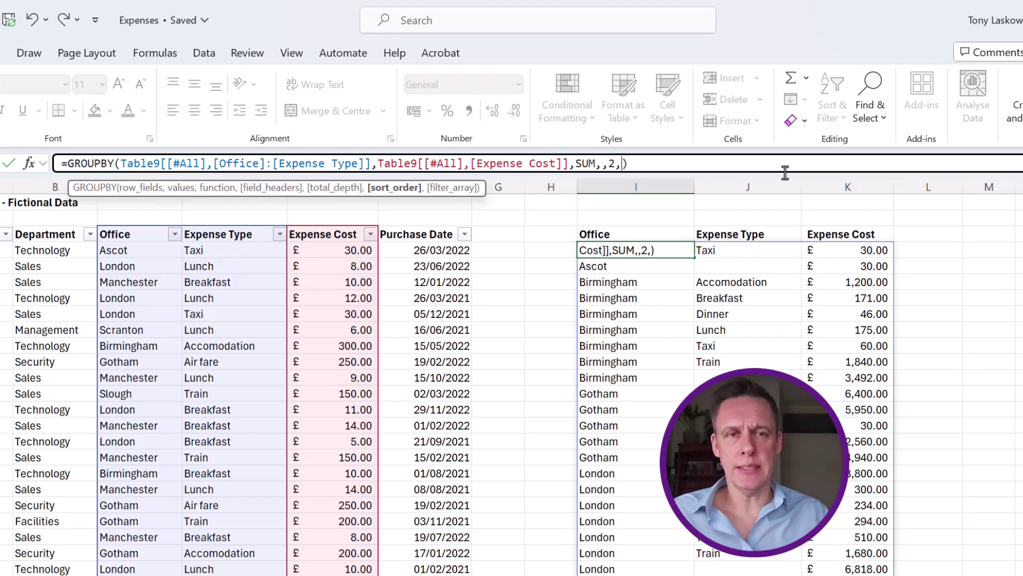
{"action": "type", "text": "3"}
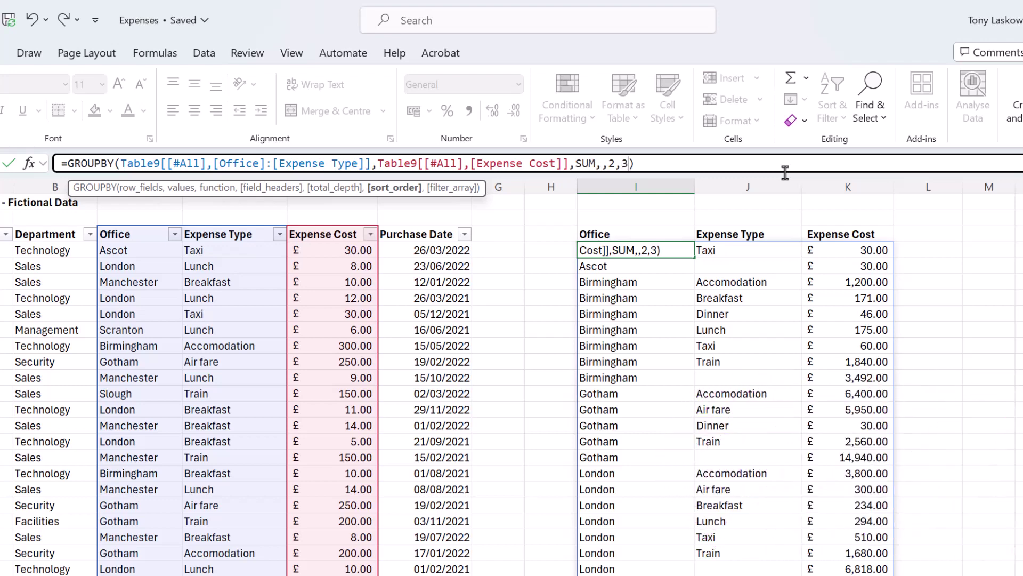
{"action": "key", "text": "Return"}
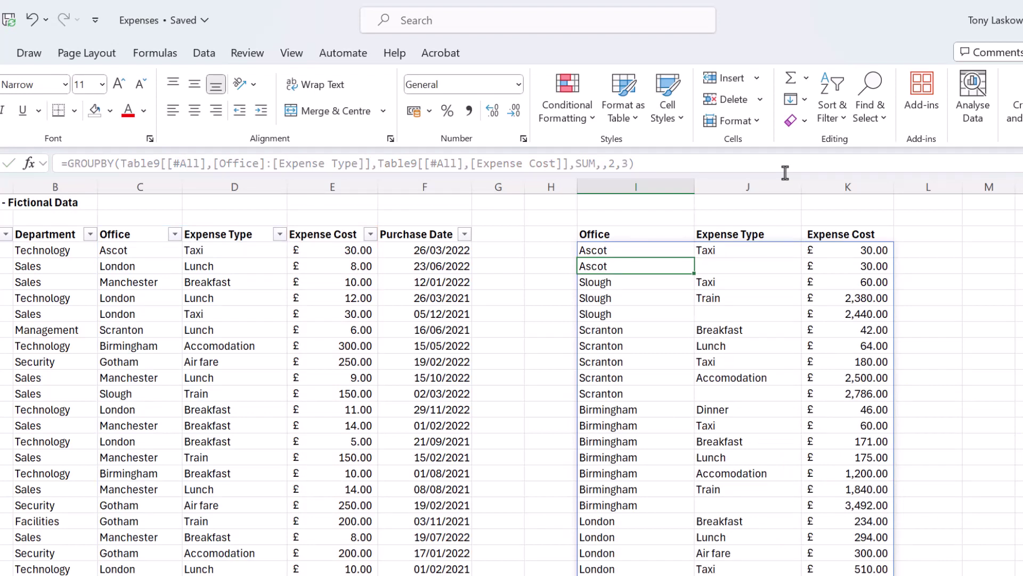
Check sorted totals: Slough taxi 60.00 and train 2,380.00, Birmingham dinner 46.00 and train 1,840.00
{"action": "left_click", "coordinate": [879, 281]}
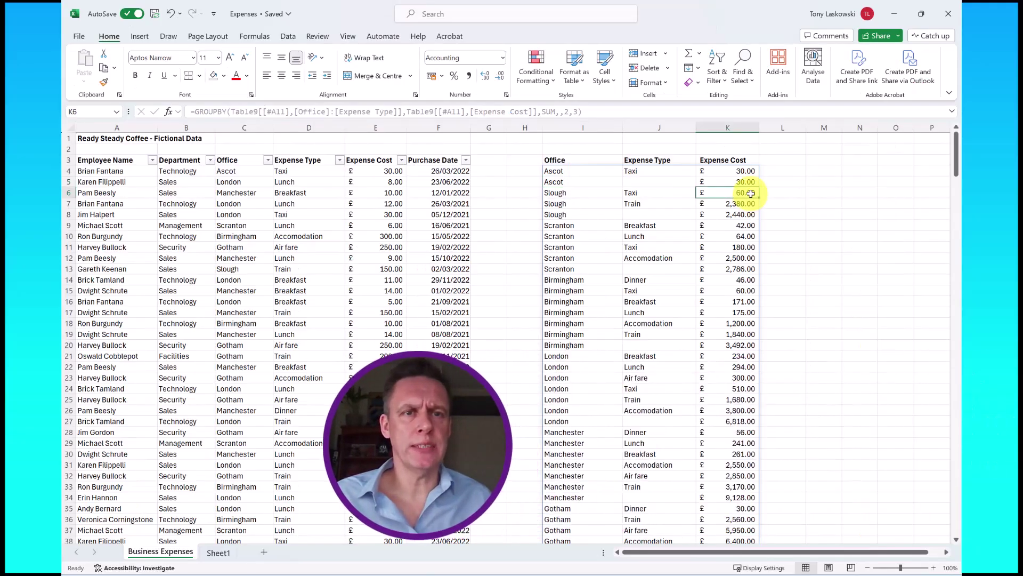
{"action": "left_click", "coordinate": [747, 204]}
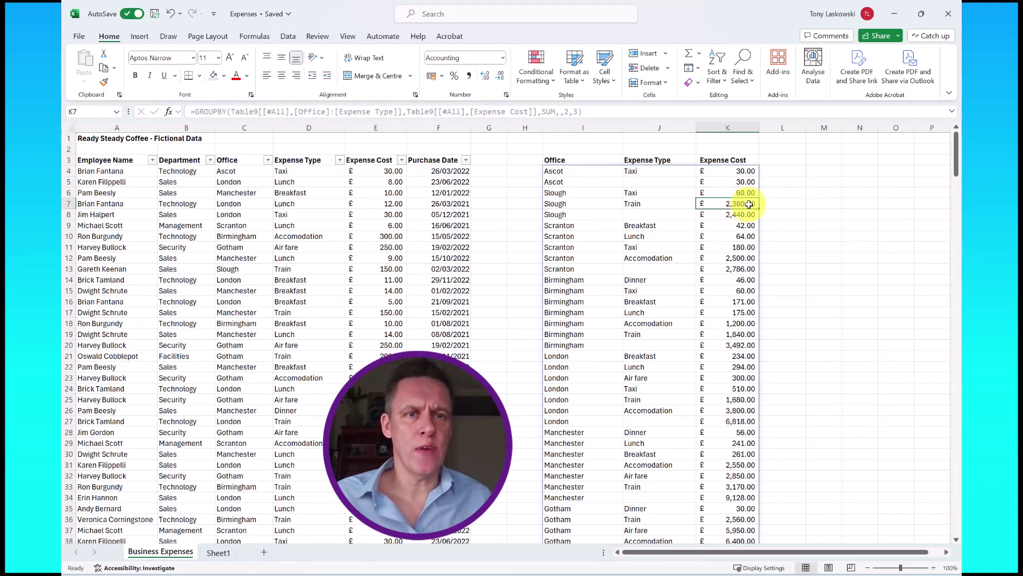
{"action": "left_click", "coordinate": [750, 280]}
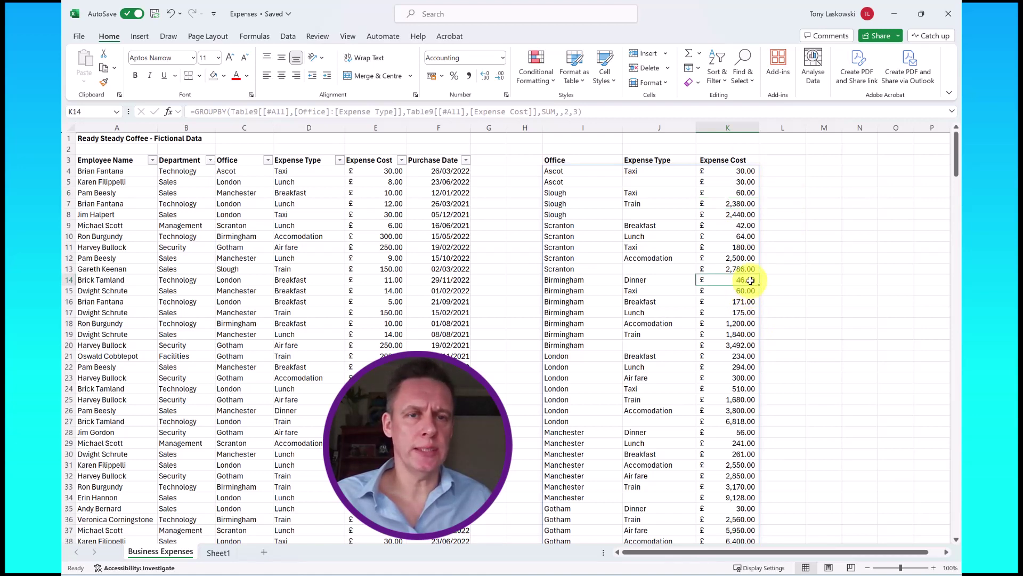
{"action": "left_click", "coordinate": [743, 334]}
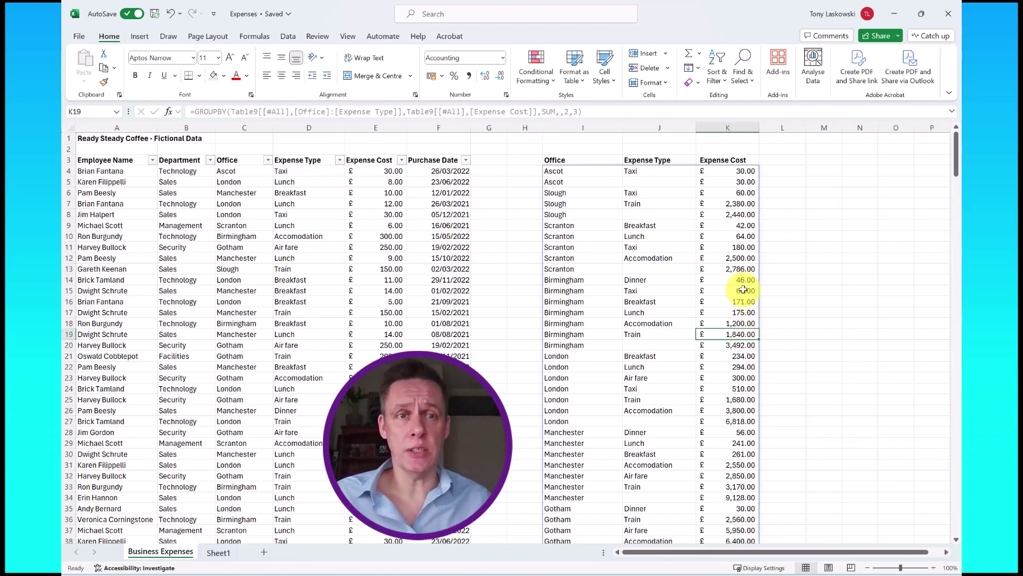
Change the GROUPBY sort_order from 3 to -3 so Gotham £14,940.00 leads, then Manchester £9,128.00
{"action": "left_click", "coordinate": [739, 171]}
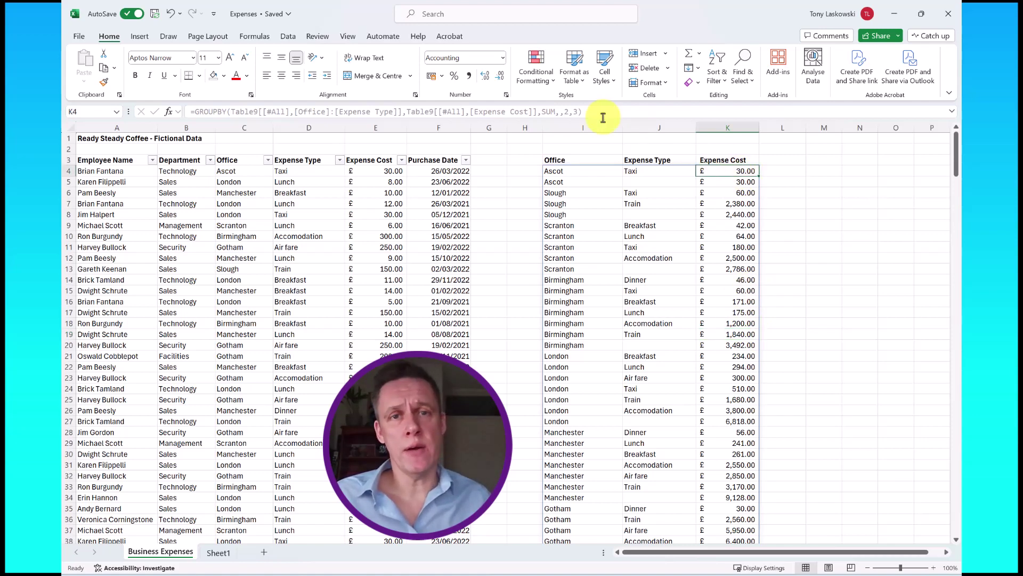
{"action": "left_click", "coordinate": [578, 111]}
{"action": "key", "text": "ctrl+a"}
{"action": "key", "text": "BackSpace"}
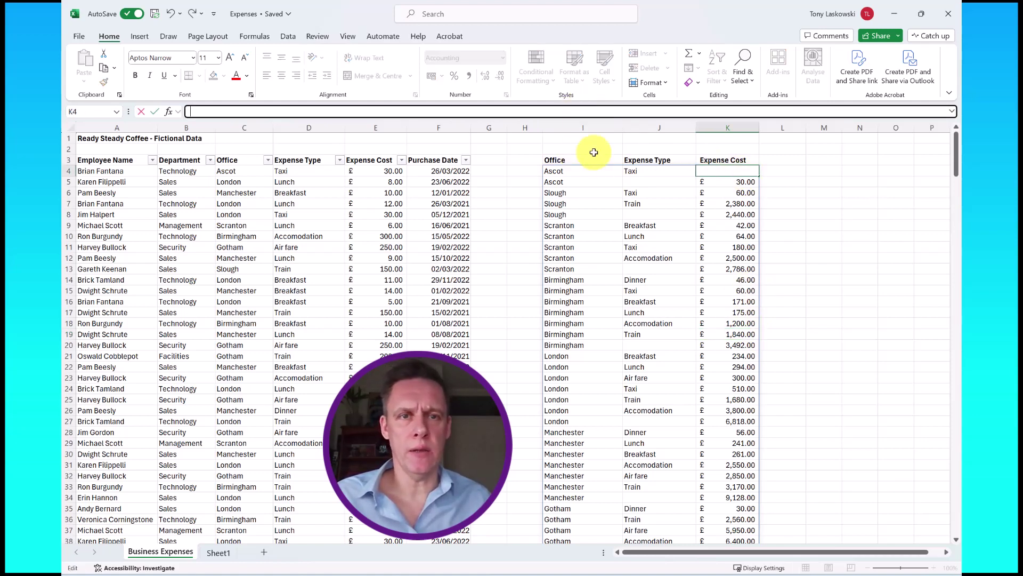
{"action": "key", "text": "ctrl+z"}
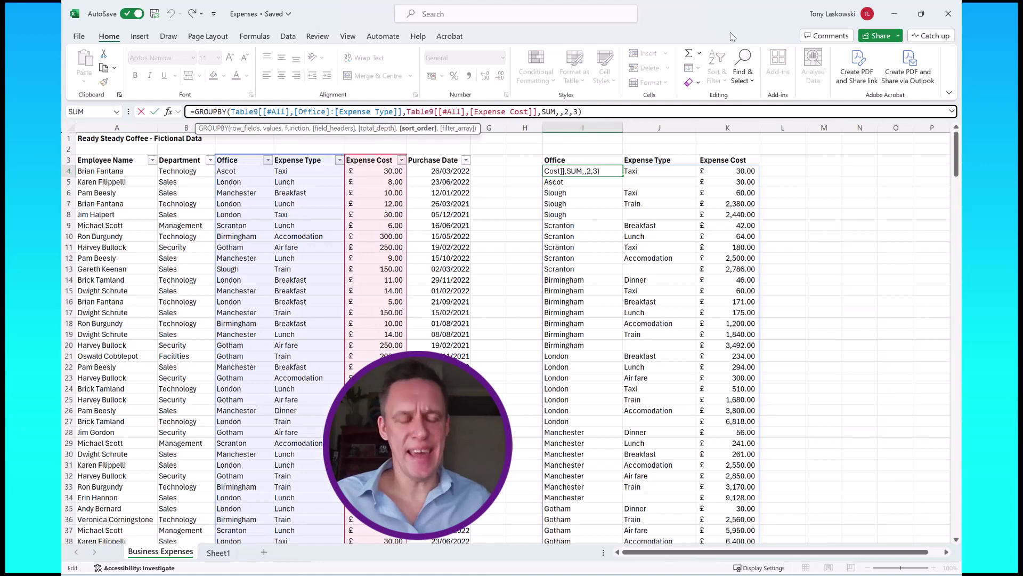
{"action": "type", "text": "-"}
{"action": "key", "text": "Return"}
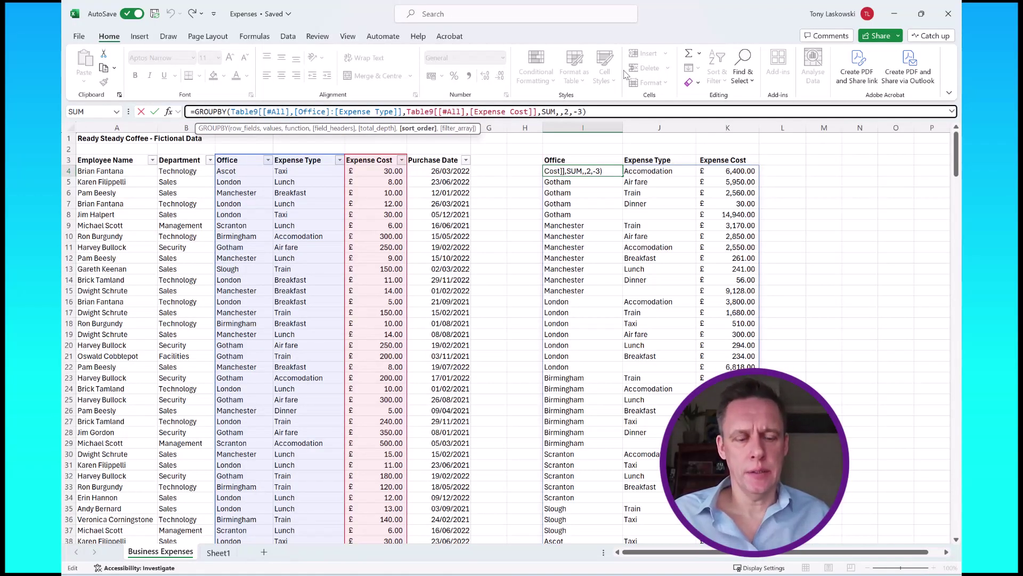
Add filter_array Table9[[#All],[Office]]<>"gotham" to the GROUPBY to exclude Gotham
{"action": "type", "text": ","}
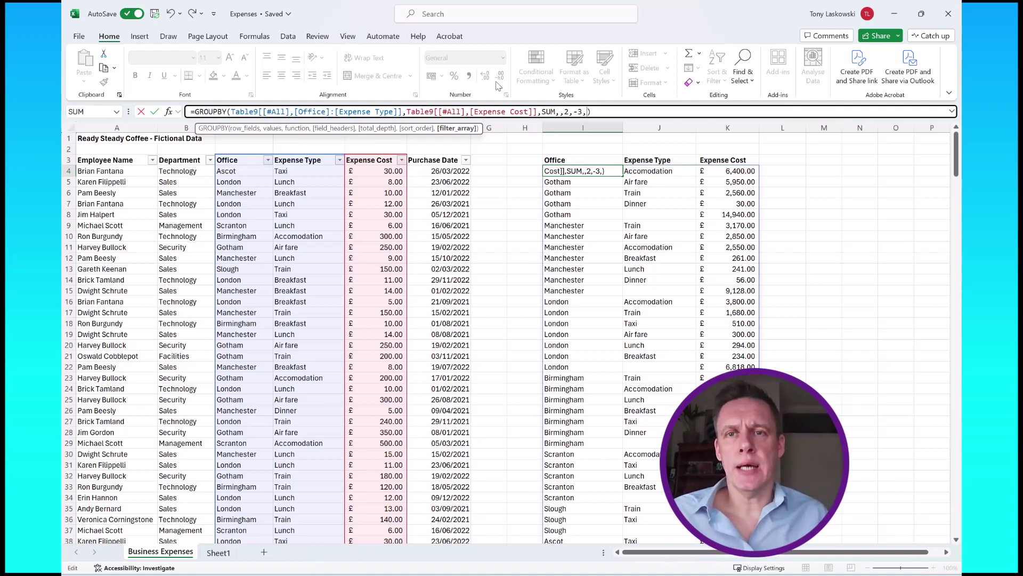
{"action": "left_click", "coordinate": [230, 154]}
{"action": "left_click", "coordinate": [231, 154]}
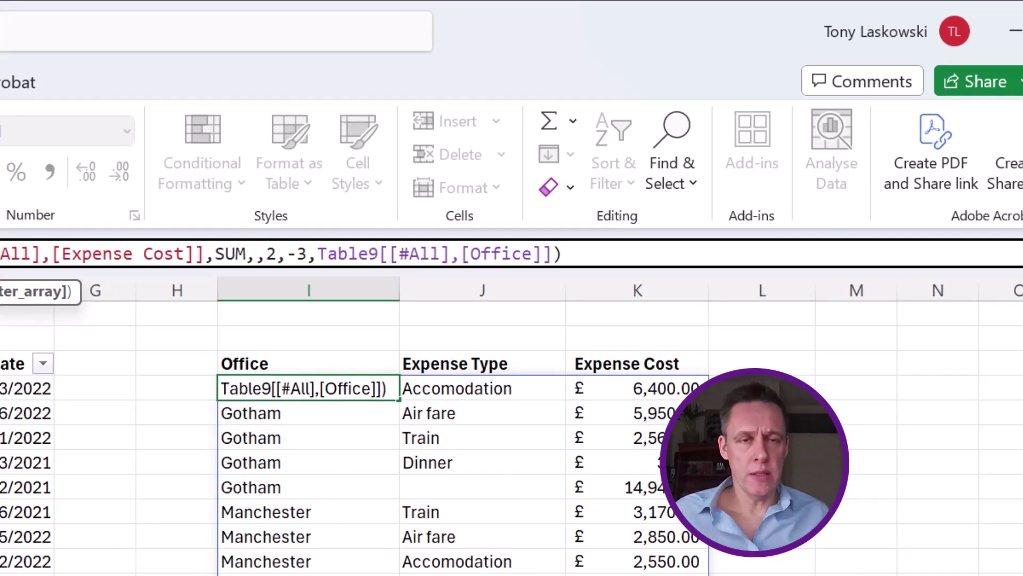
{"action": "type", "text": "<>"}
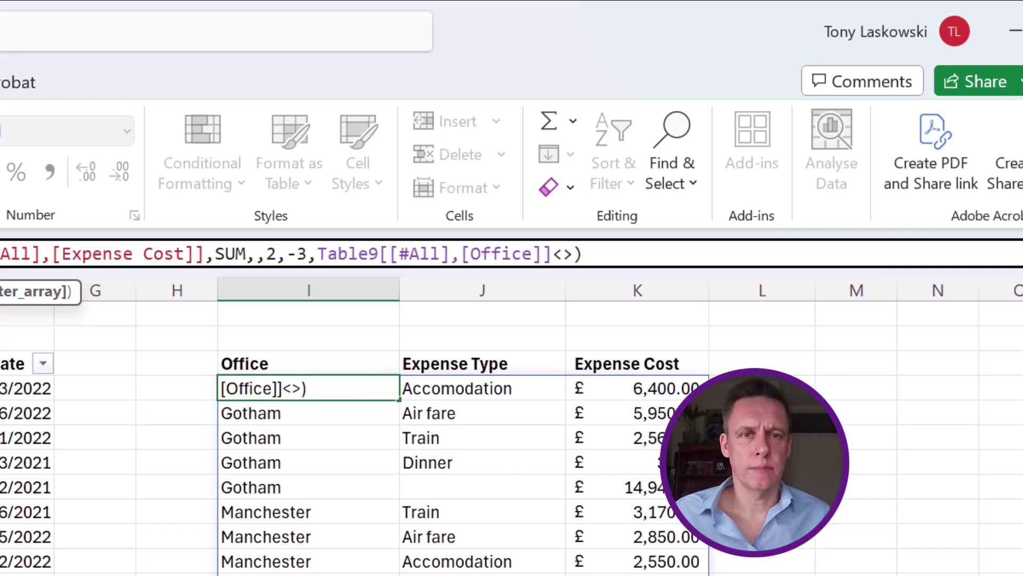
{"action": "type", "text": "\"go"}
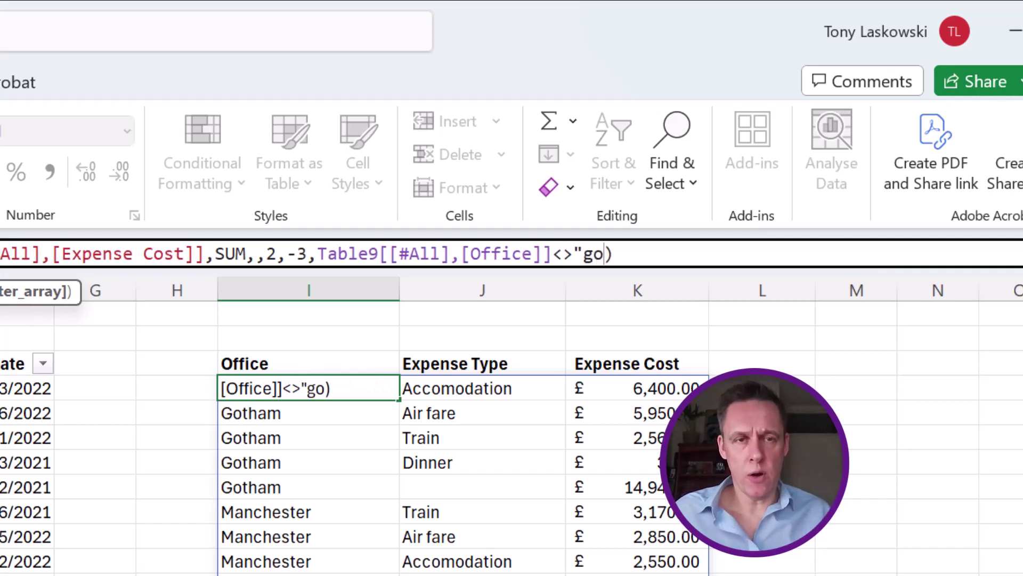
{"action": "type", "text": "tham\""}
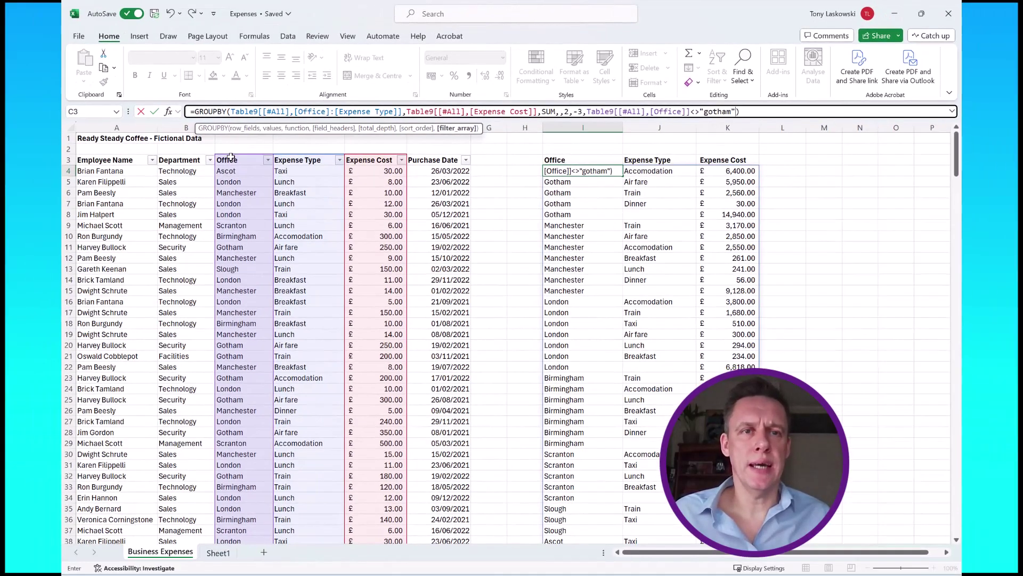
{"action": "key", "text": "Return"}
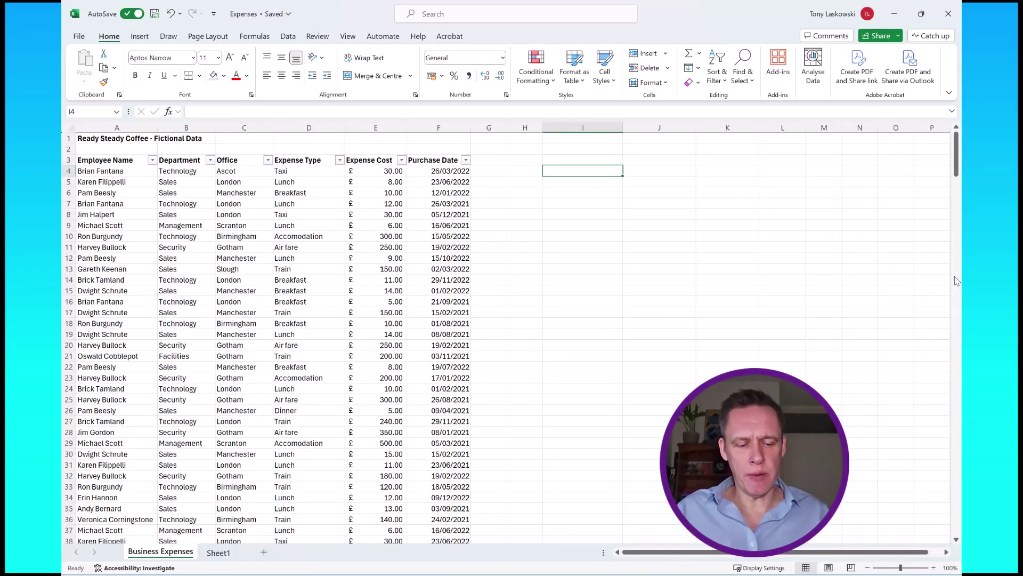
Enter =GROUPBY(Purchase Date, Expense Cost, SUM) in I4, with both references including their headers
{"action": "type", "text": "=group"}
{"action": "key", "text": "Tab"}
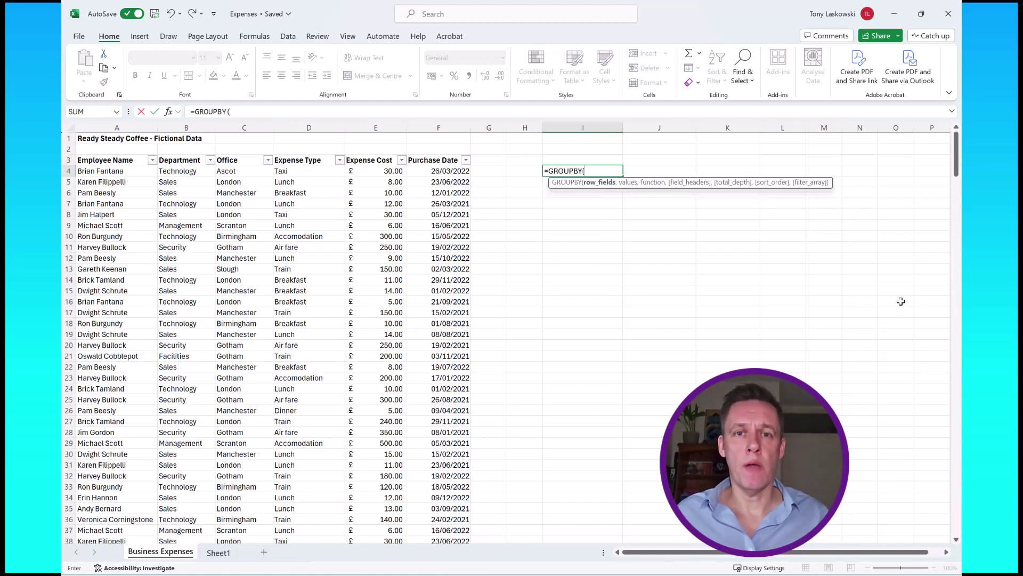
{"action": "left_click", "coordinate": [440, 154]}
{"action": "left_click", "coordinate": [439, 154]}
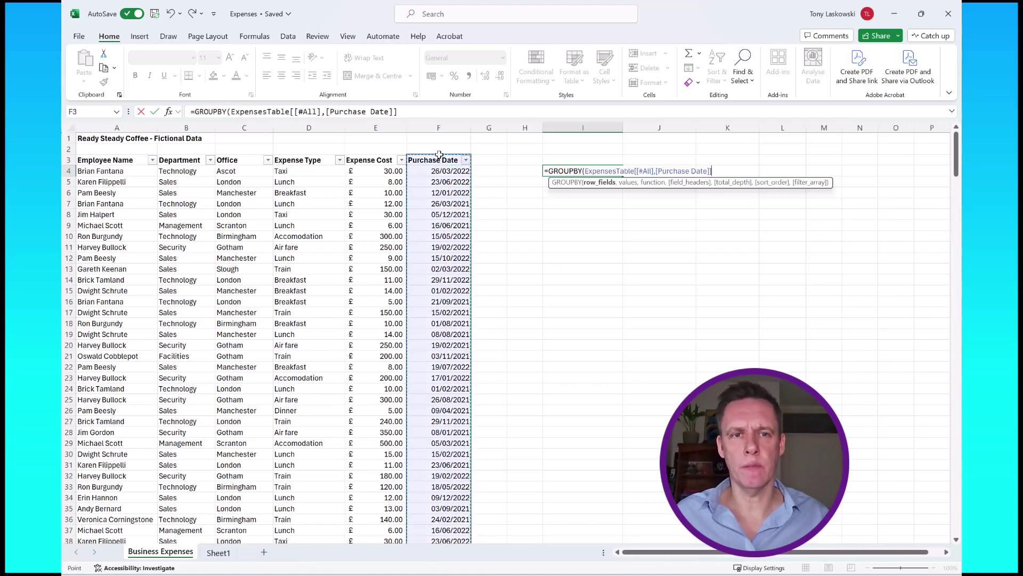
{"action": "type", "text": ","}
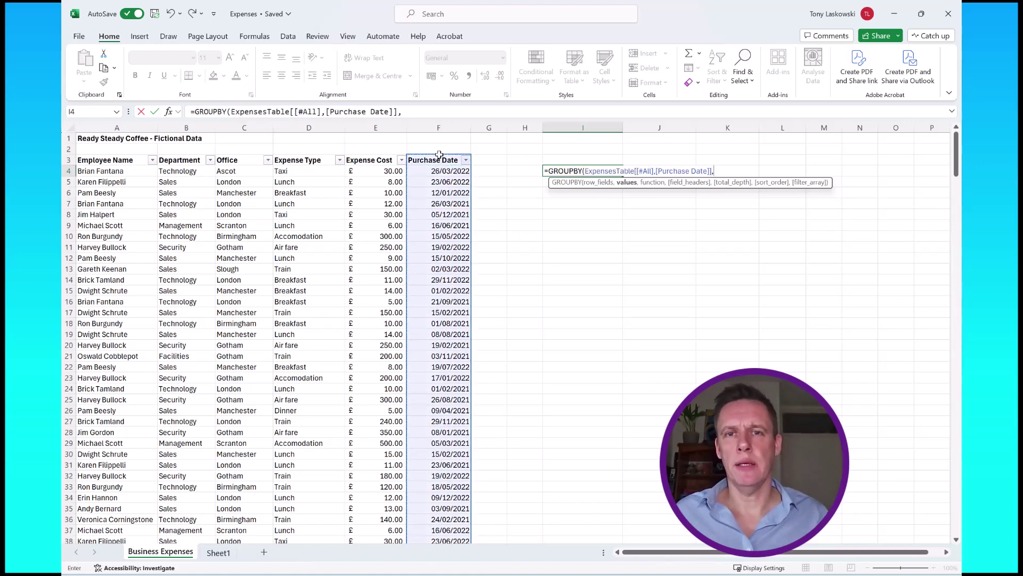
{"action": "left_click", "coordinate": [382, 154]}
{"action": "left_click", "coordinate": [382, 154]}
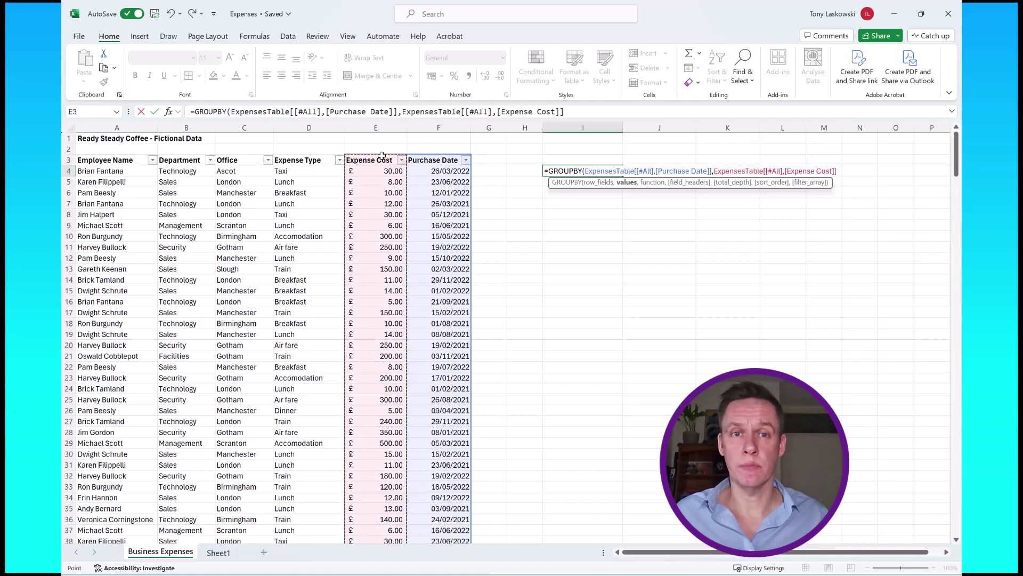
{"action": "type", "text": ","}
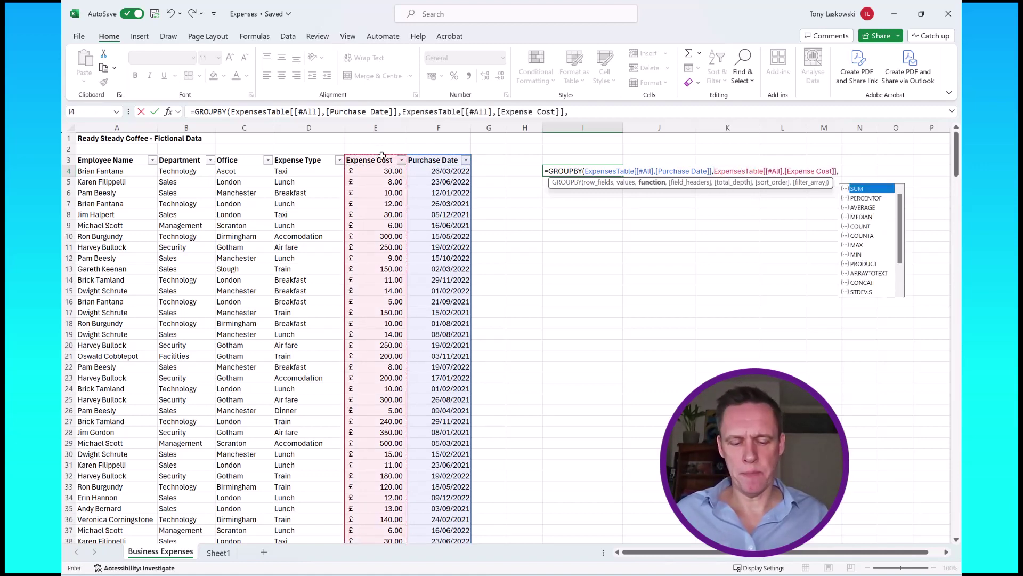
{"action": "type", "text": "sum)"}
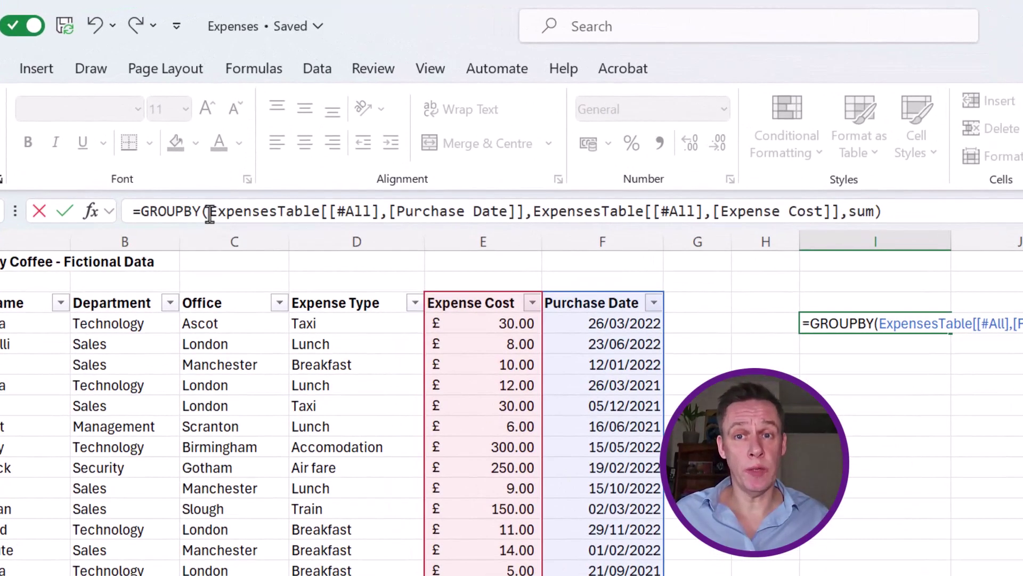
Wrap the Purchase Date argument in YEAR() and commit, giving 2021–2023 totals and 39634 overall
{"action": "left_click", "coordinate": [210, 213]}
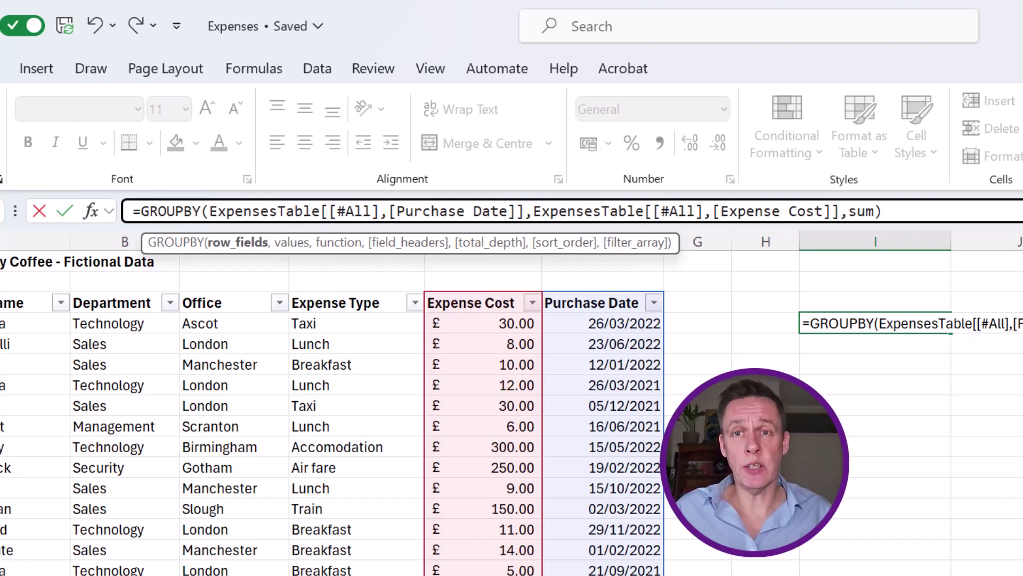
{"action": "type", "text": "Year"}
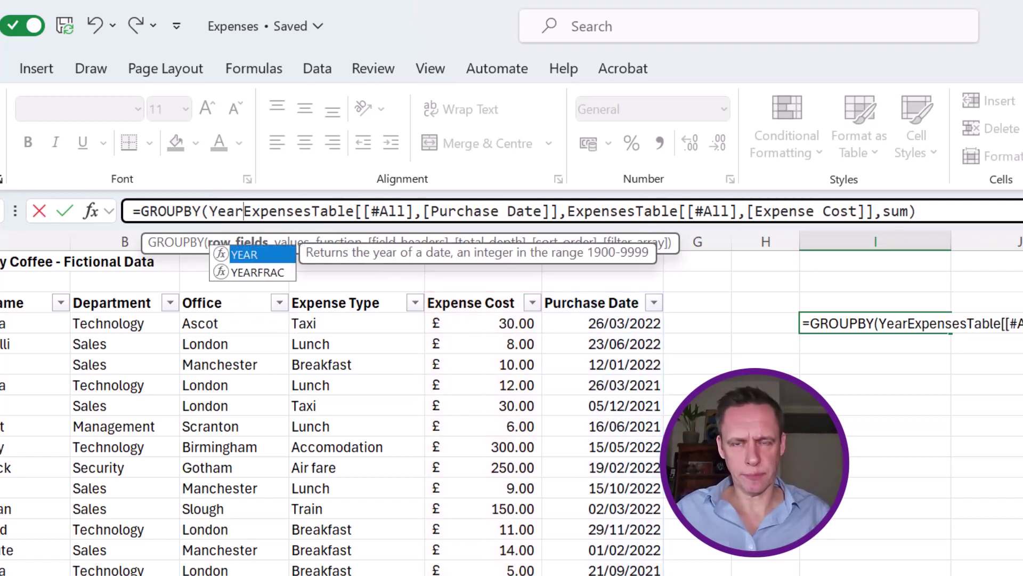
{"action": "type", "text": "("}
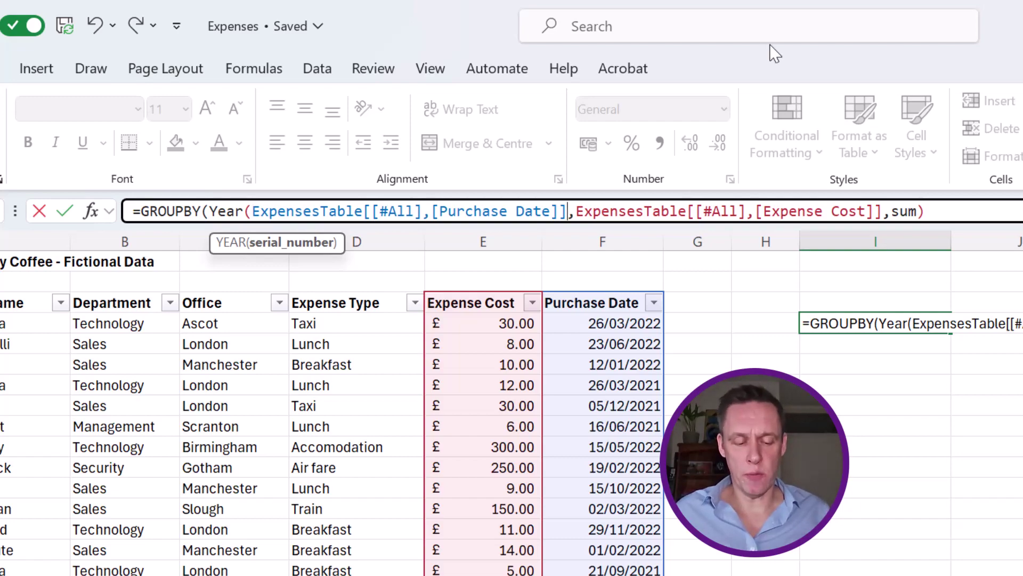
{"action": "type", "text": ")"}
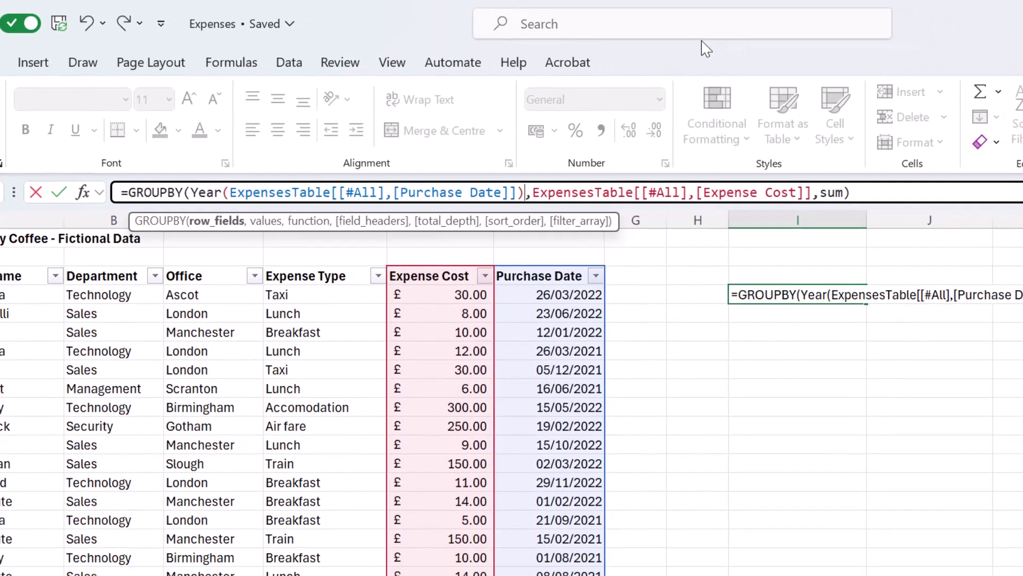
{"action": "key", "text": "Return"}
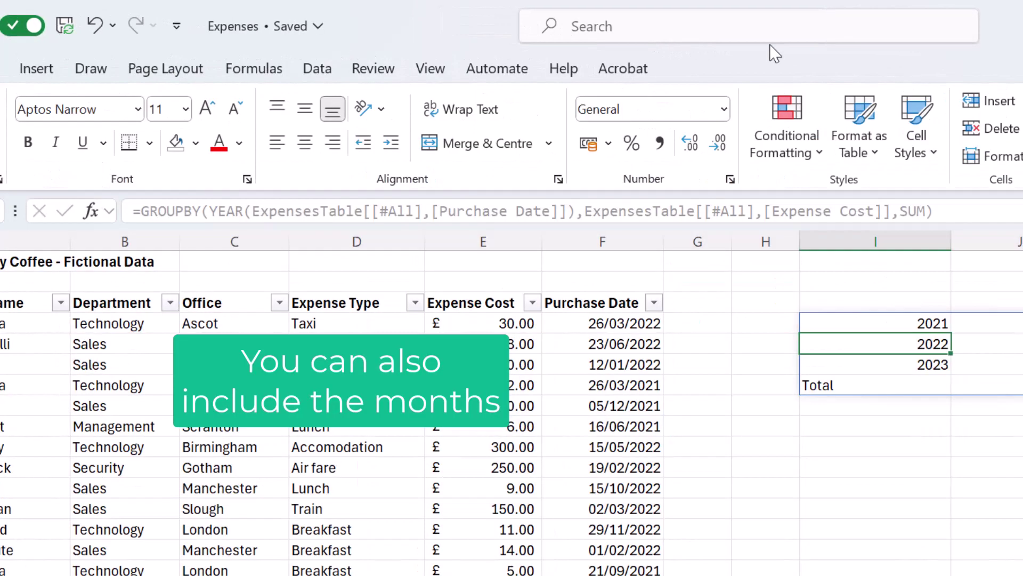
{"action": "key", "text": "Up"}
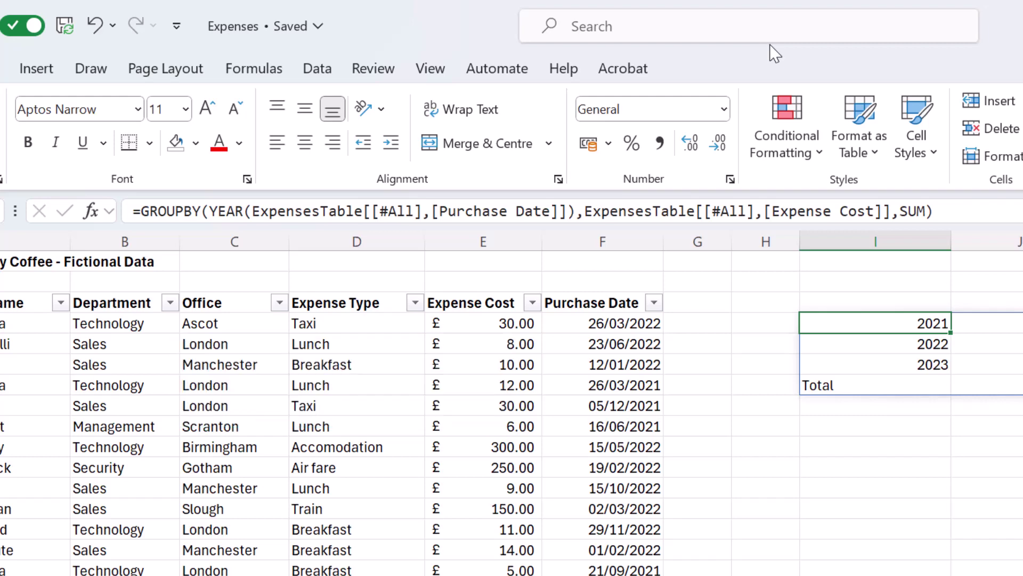
Swap YEAR for TEXT(Purchase Date,"YYYY-MM") so totals list per month, e.g. 2021-01 at 569
{"action": "left_click", "coordinate": [238, 212]}
{"action": "key", "text": "BackSpace"}
{"action": "key", "text": "BackSpace"}
{"action": "key", "text": "BackSpace"}
{"action": "key", "text": "BackSpace"}
{"action": "type", "text": "text"}
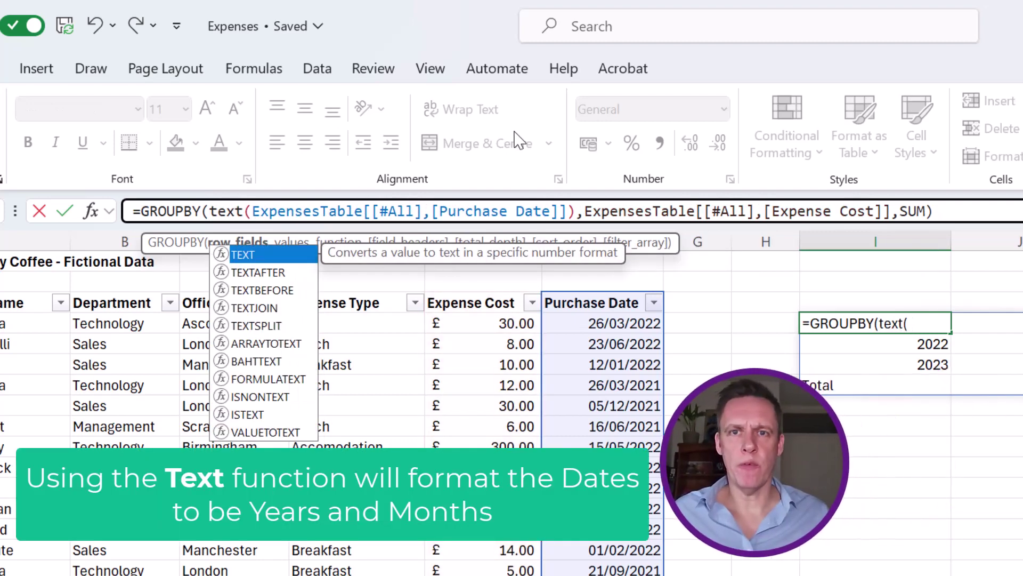
{"action": "left_click", "coordinate": [567, 211]}
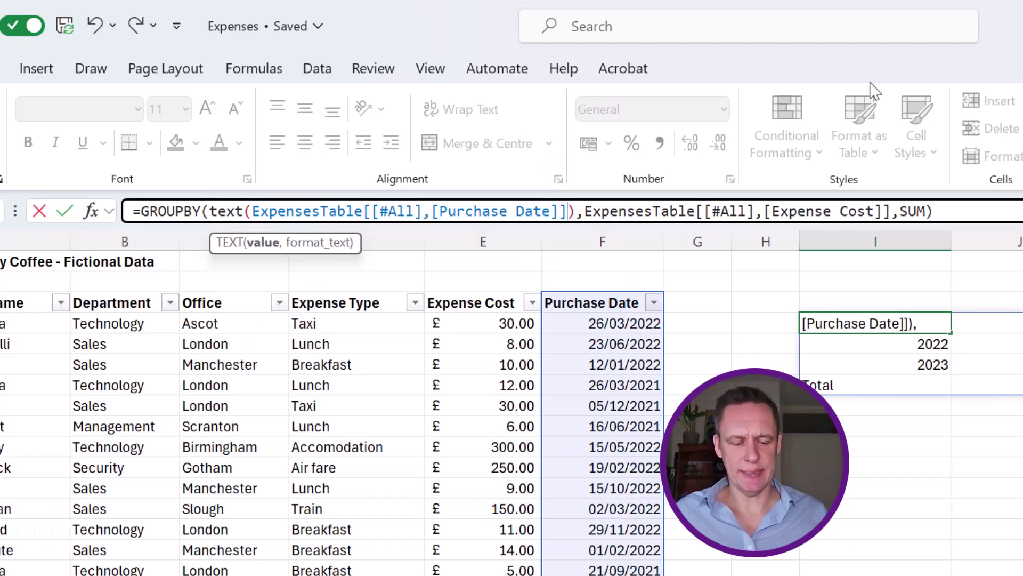
{"action": "type", "text": ",\""}
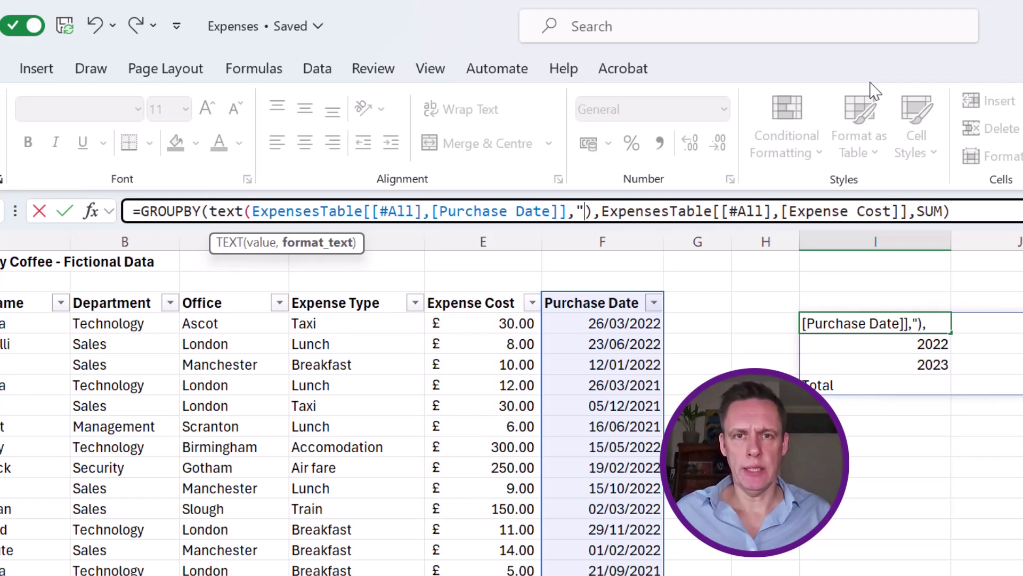
{"action": "type", "text": "YYYY"}
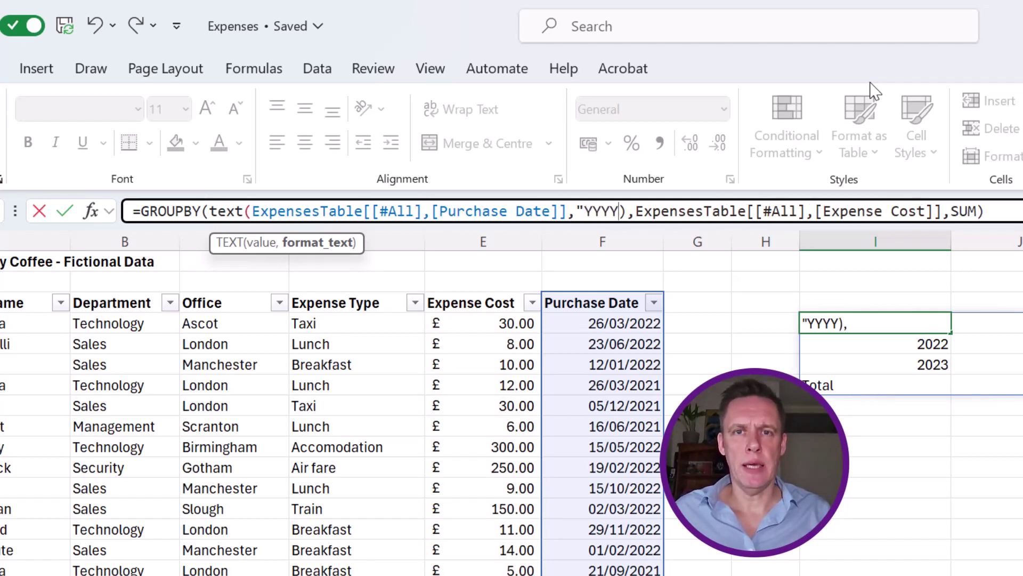
{"action": "type", "text": "-"}
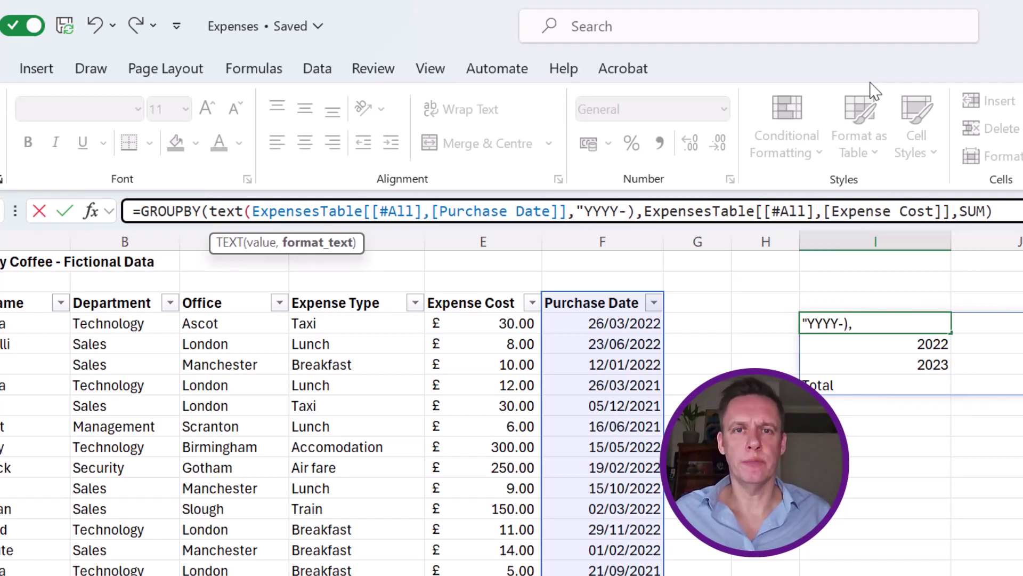
{"action": "type", "text": "MM"}
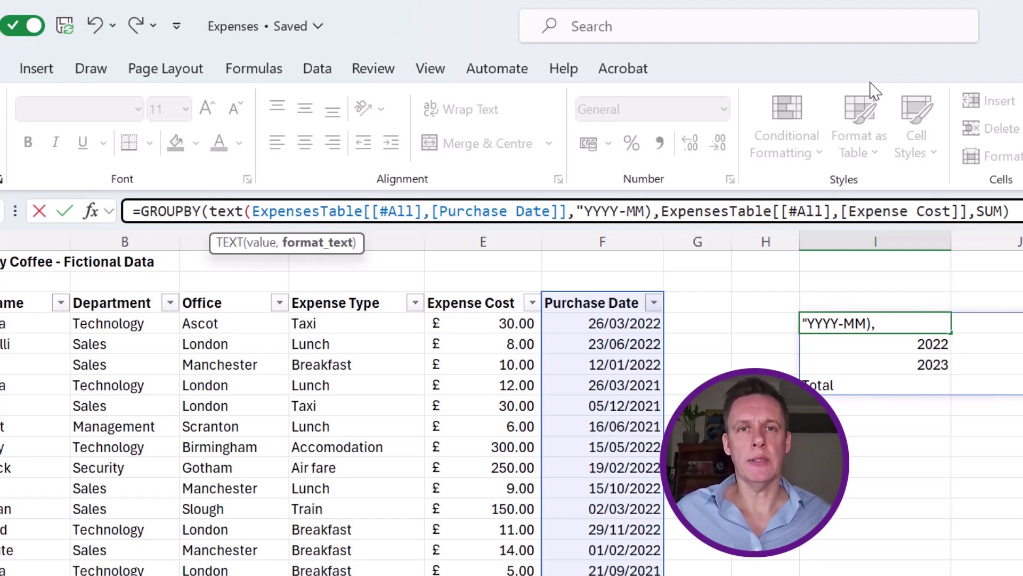
{"action": "type", "text": "\""}
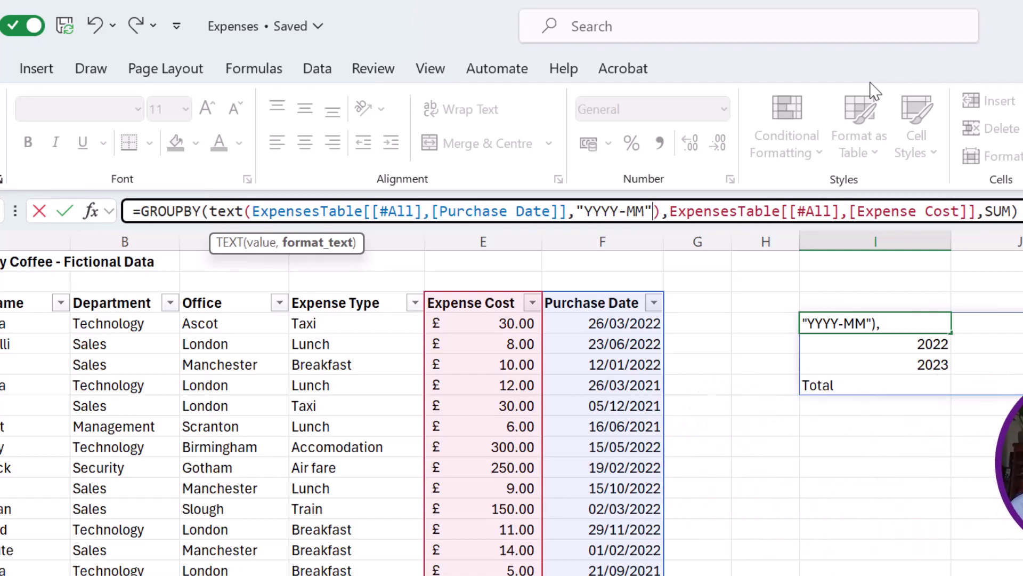
{"action": "key", "text": "Return"}
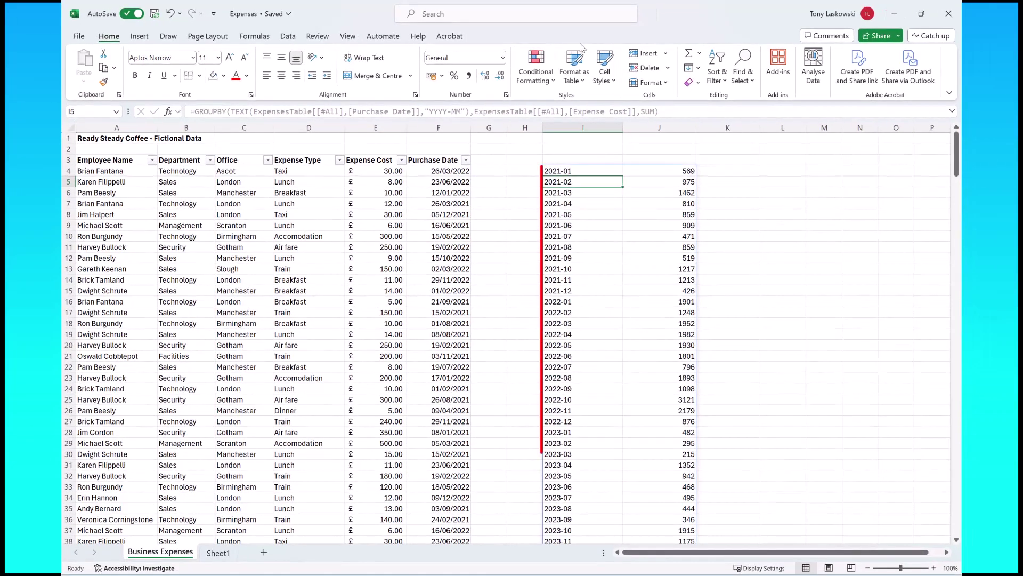
Apply the £ Accounting number format to the monthly totals in column J
{"action": "left_click", "coordinate": [590, 169]}
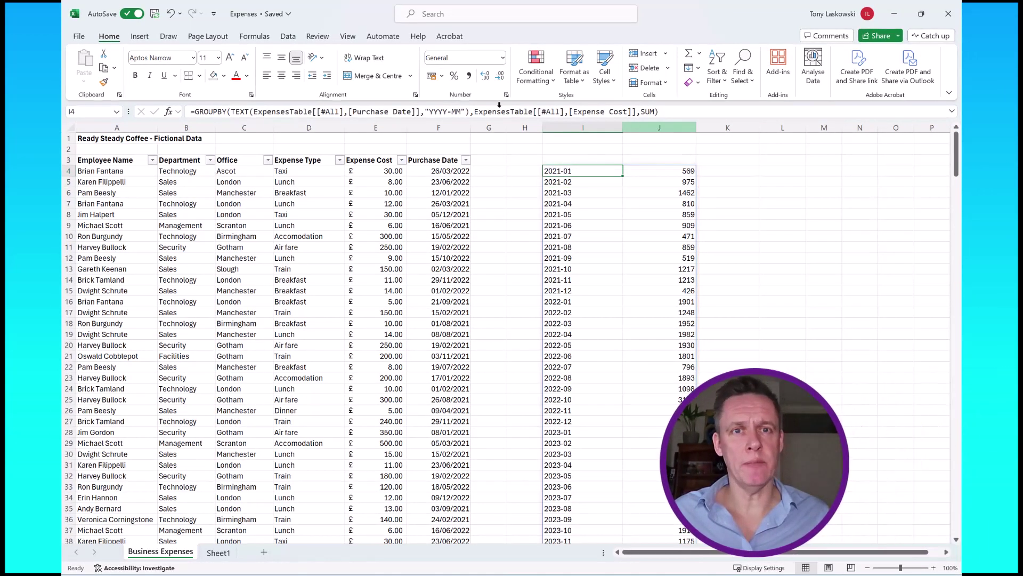
{"action": "left_click", "coordinate": [682, 128]}
{"action": "left_click", "coordinate": [431, 76]}
{"action": "left_click", "coordinate": [603, 185]}
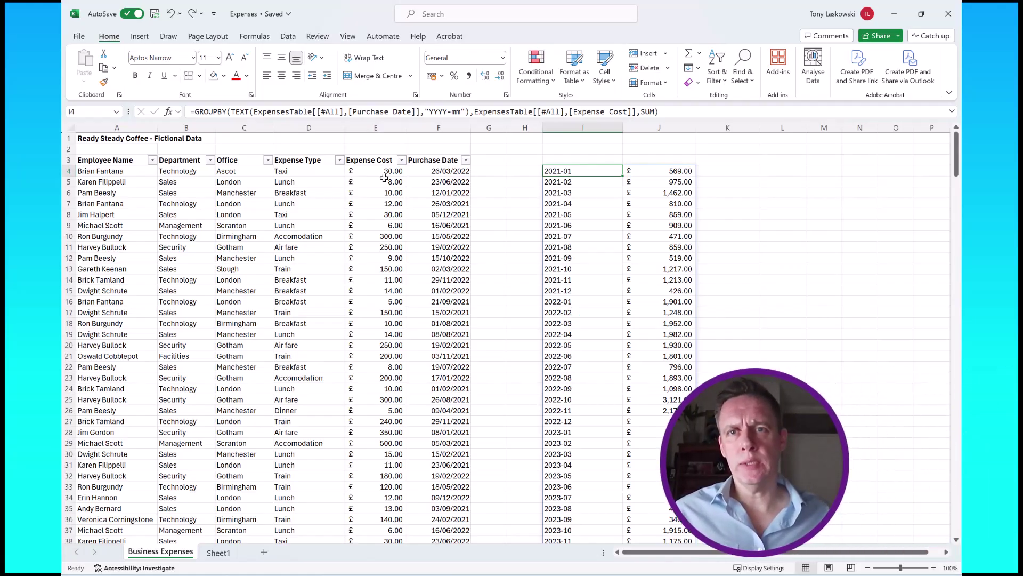
{"action": "left_click", "coordinate": [228, 113]}
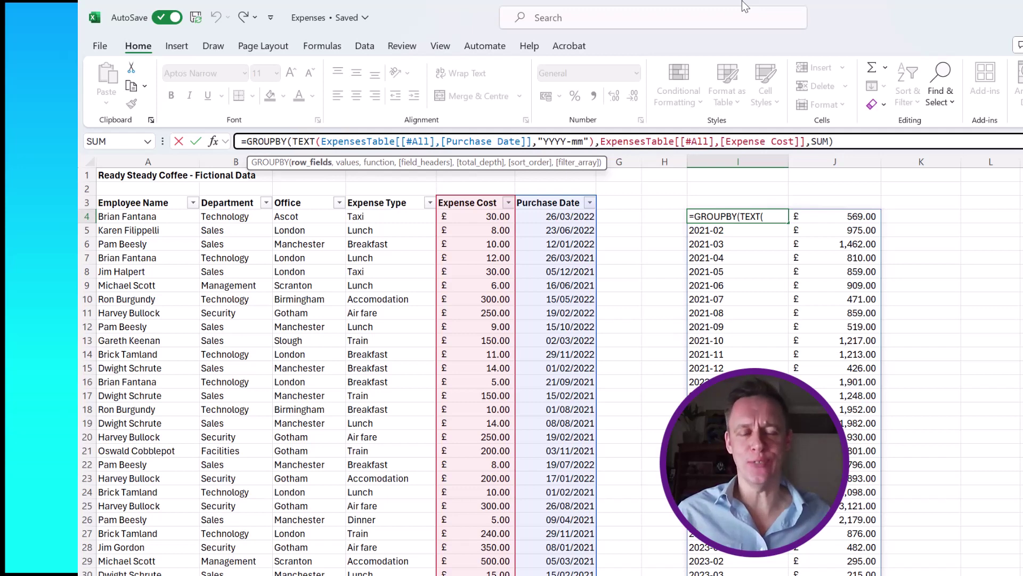
Wrap the row fields in HSTACK, adding the Office column as a second grouping field, and commit
{"action": "type", "text": "hstack("}
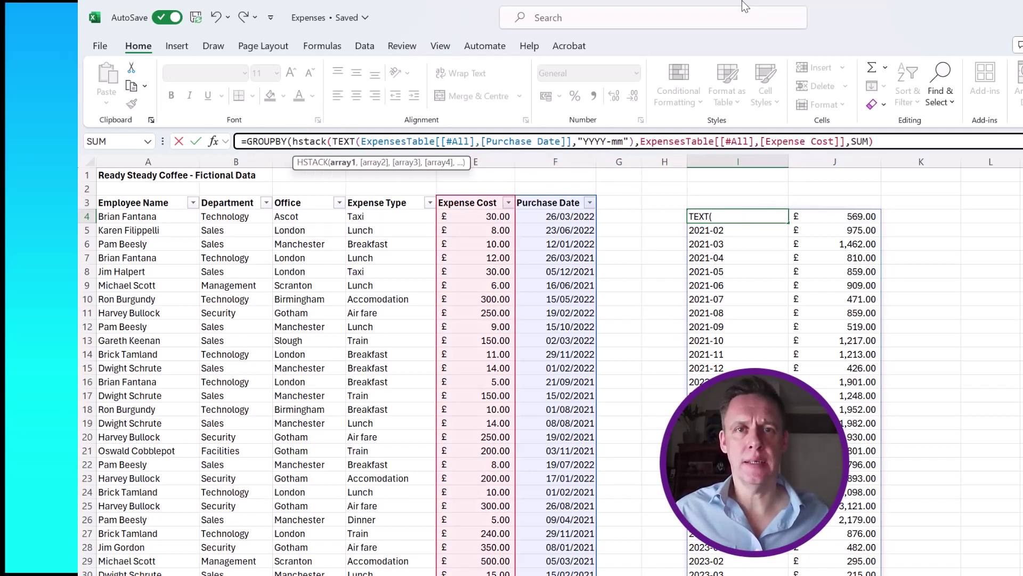
{"action": "left_click", "coordinate": [634, 145]}
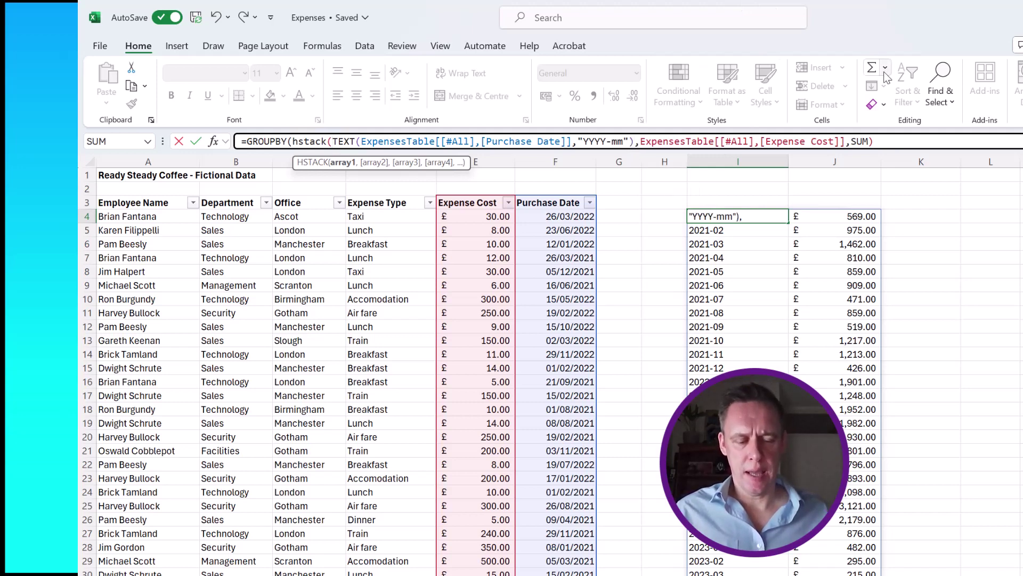
{"action": "type", "text": ","}
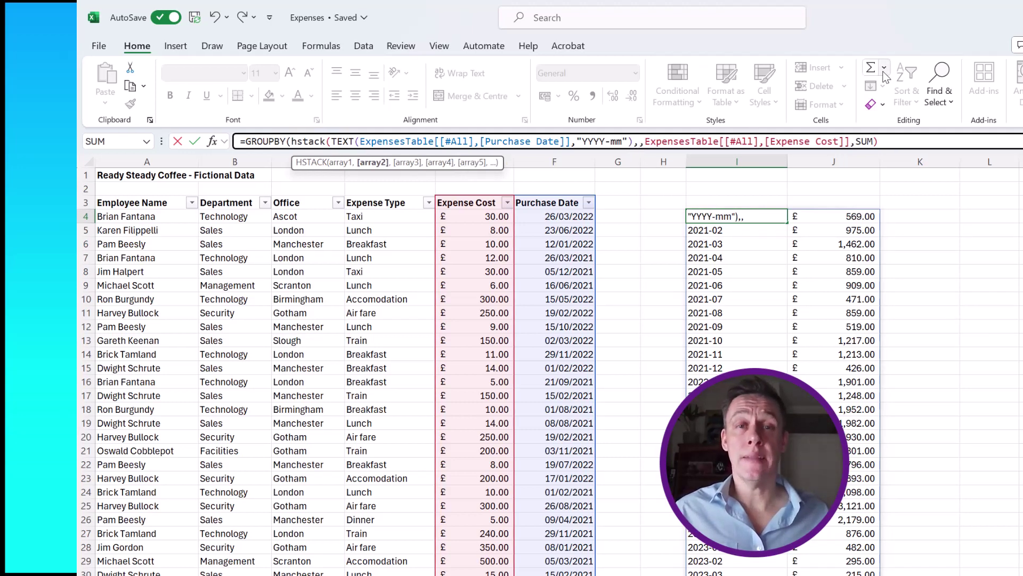
{"action": "left_click", "coordinate": [309, 200]}
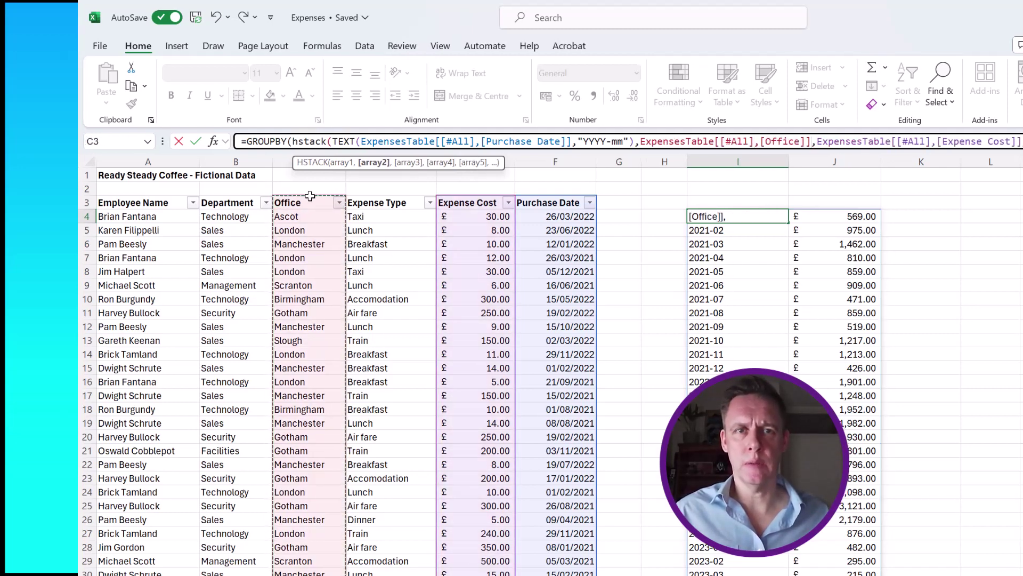
{"action": "type", "text": ")"}
{"action": "key", "text": "Return"}
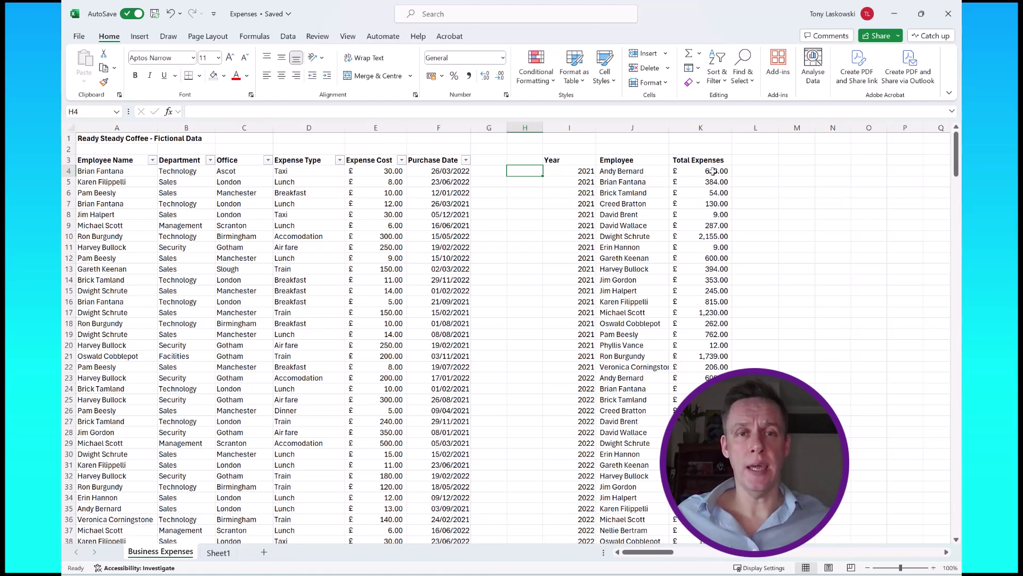
{"action": "scroll", "coordinate": [573, 202], "scroll_direction": "down", "scroll_amount": 4}
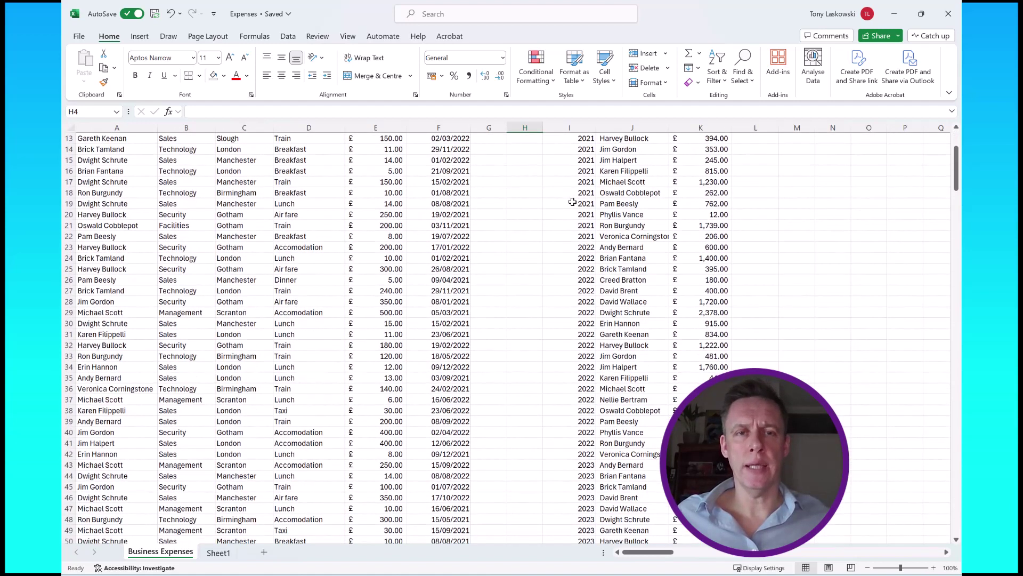
{"action": "scroll", "coordinate": [568, 188], "scroll_direction": "up", "scroll_amount": 4}
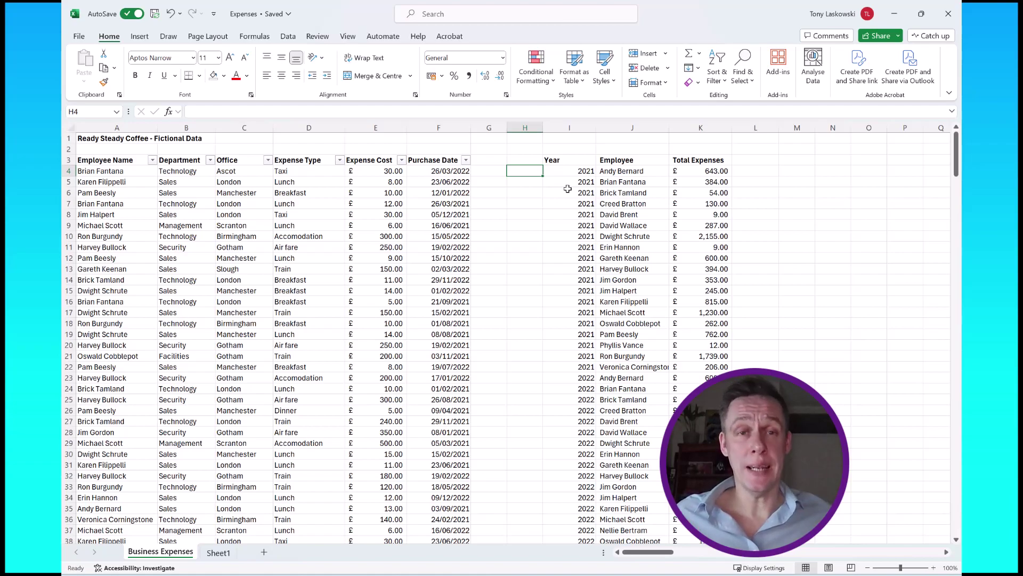
Replace the old summary with =PIVOTBY(Employee Name, Purchase Date, Expense Cost, SUM) in I4
{"action": "key", "text": "ctrl+z"}
{"action": "type", "text": "=pivot"}
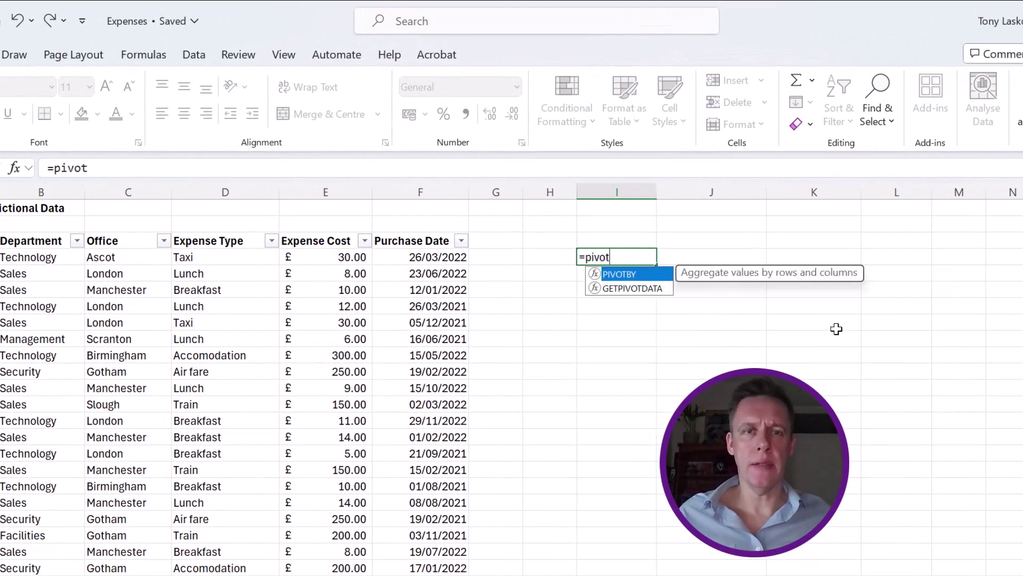
{"action": "key", "text": "Tab"}
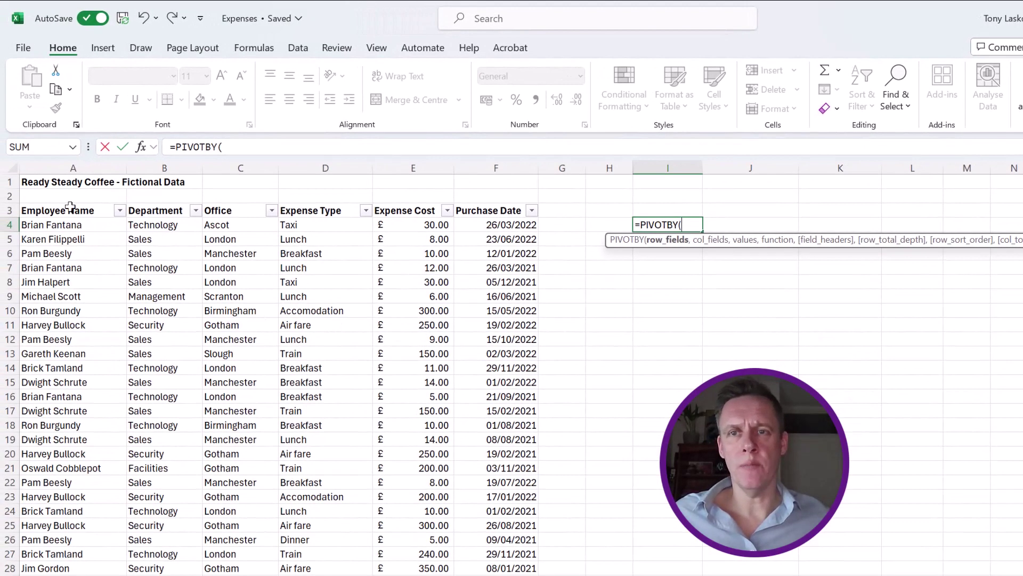
{"action": "left_click", "coordinate": [69, 201]}
{"action": "left_click", "coordinate": [69, 202]}
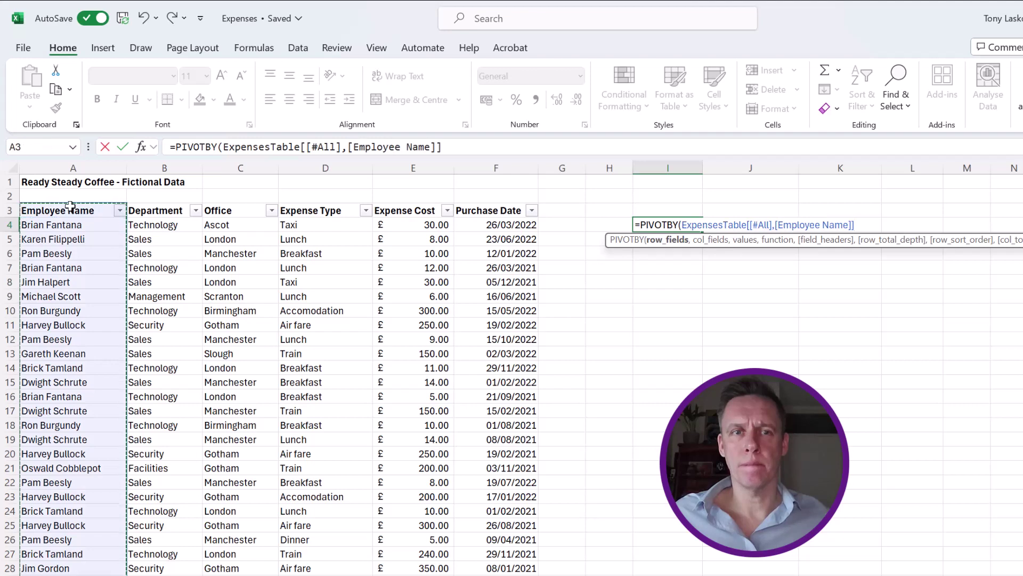
{"action": "type", "text": ","}
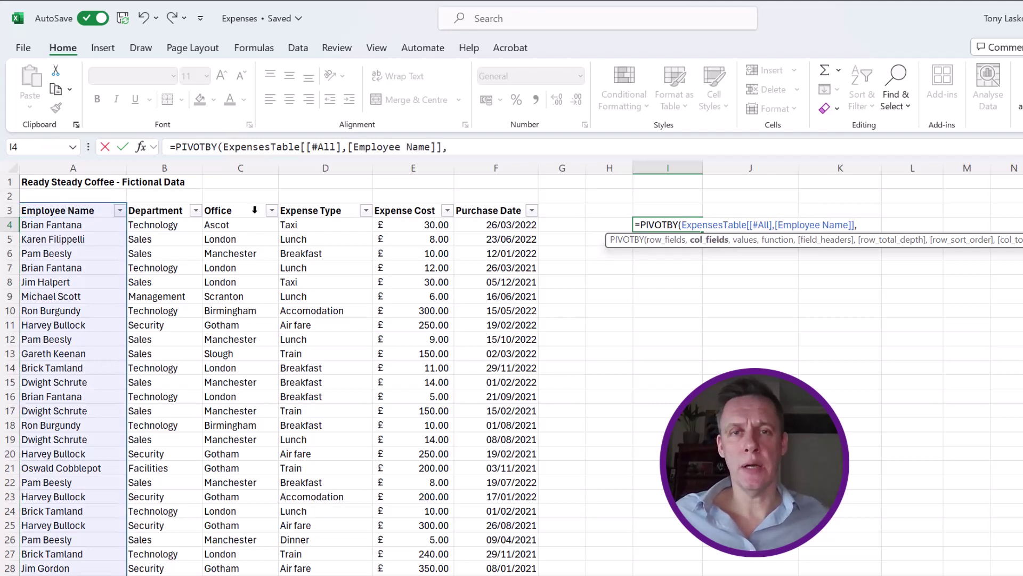
{"action": "left_click", "coordinate": [494, 201]}
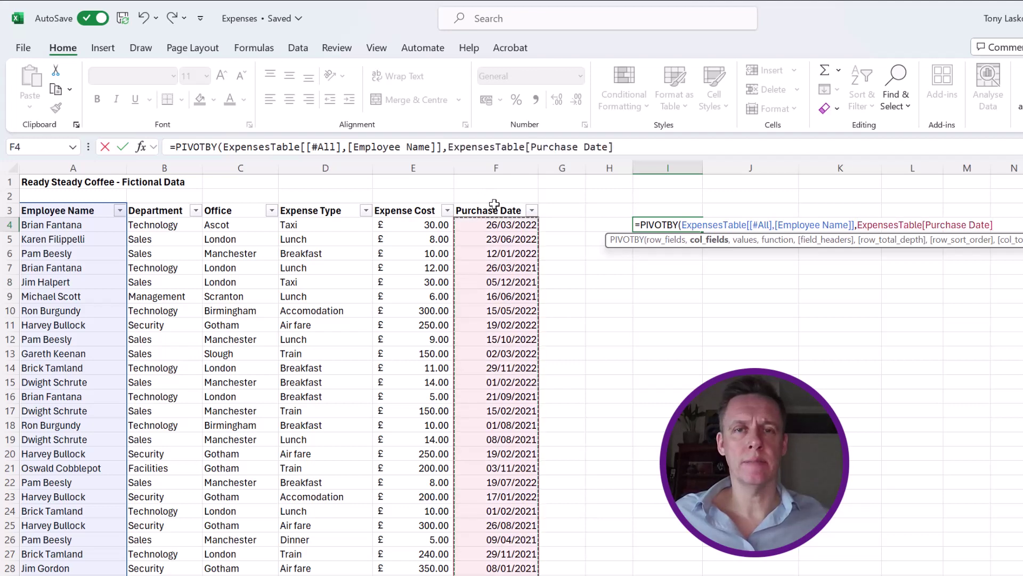
{"action": "left_click", "coordinate": [494, 201]}
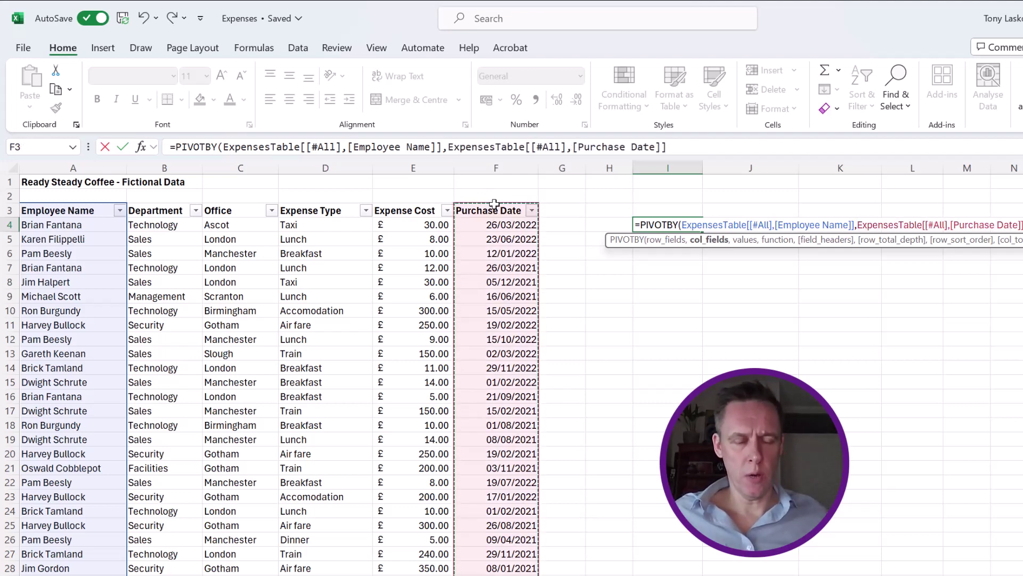
{"action": "type", "text": ","}
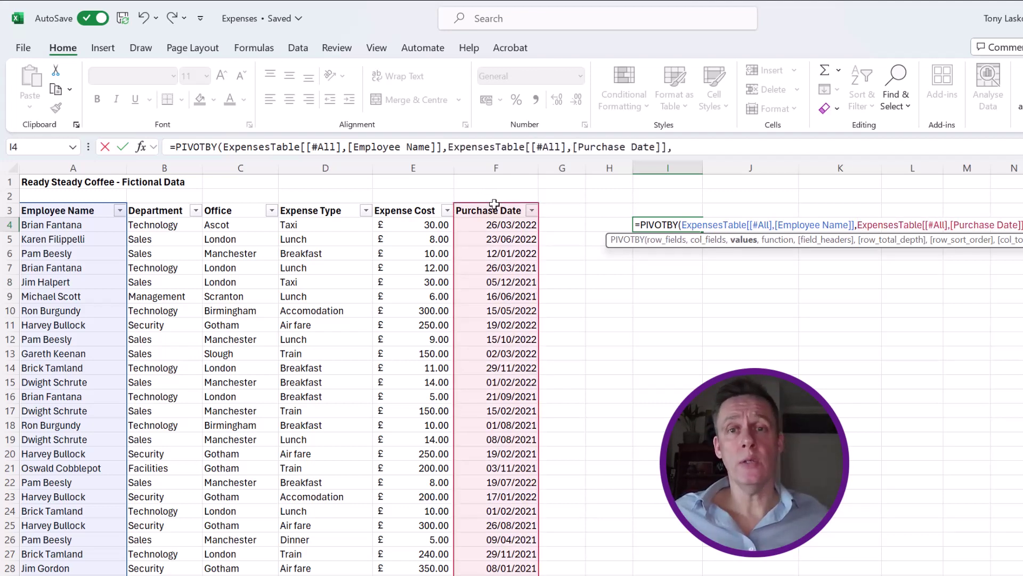
{"action": "left_click", "coordinate": [404, 201]}
{"action": "left_click", "coordinate": [404, 201]}
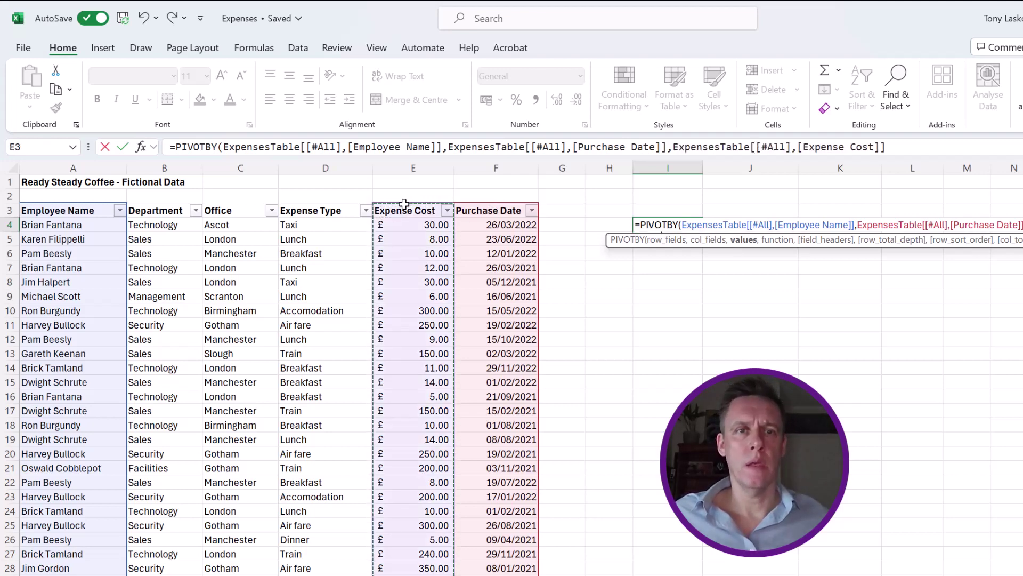
{"action": "type", "text": ",su"}
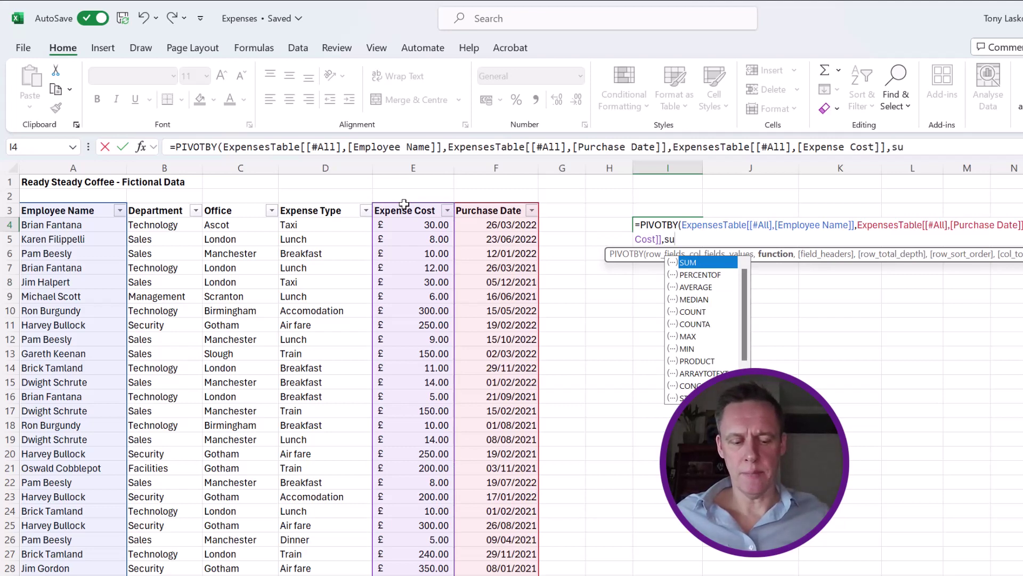
{"action": "type", "text": "m)"}
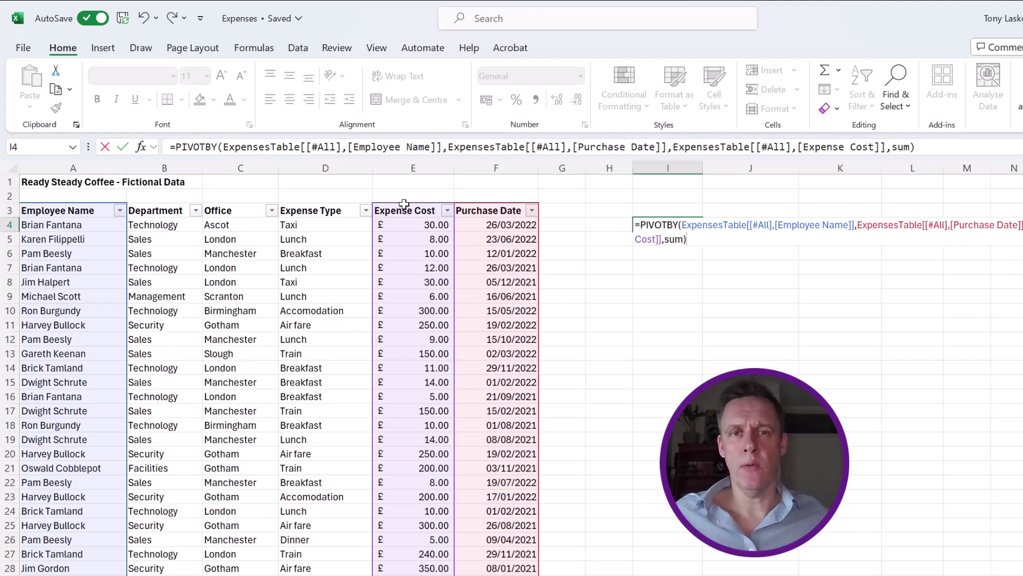
Wrap the Purchase Date column field in YEAR() so the columns group by year
{"action": "left_click", "coordinate": [446, 147]}
{"action": "type", "text": "year"}
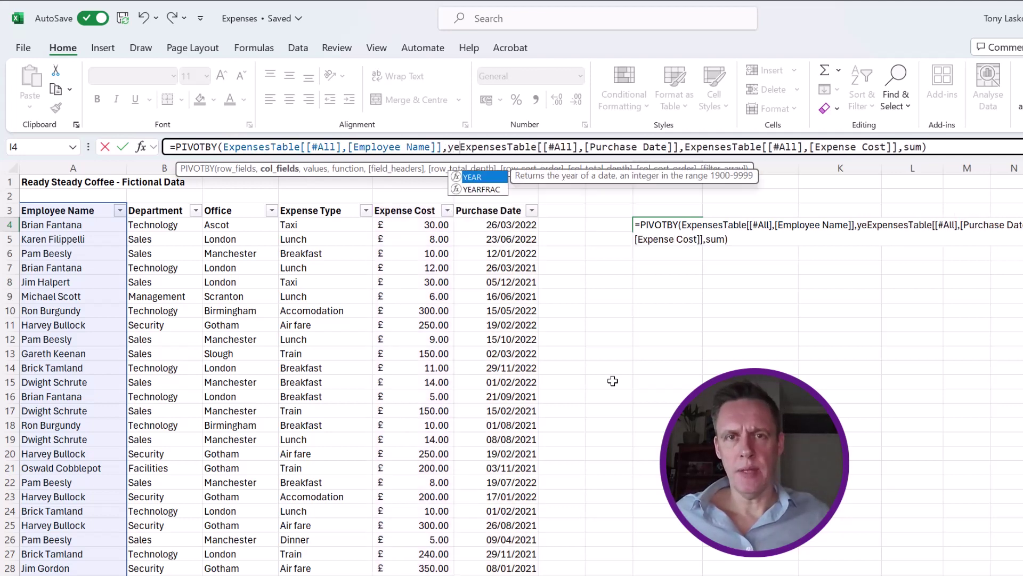
{"action": "type", "text": "("}
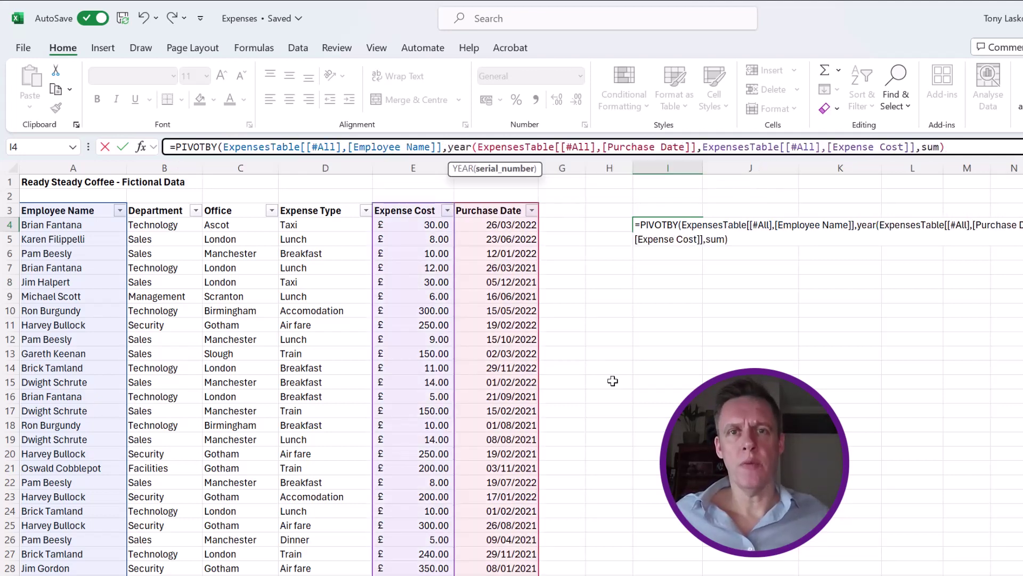
{"action": "left_click", "coordinate": [698, 147]}
{"action": "type", "text": ")"}
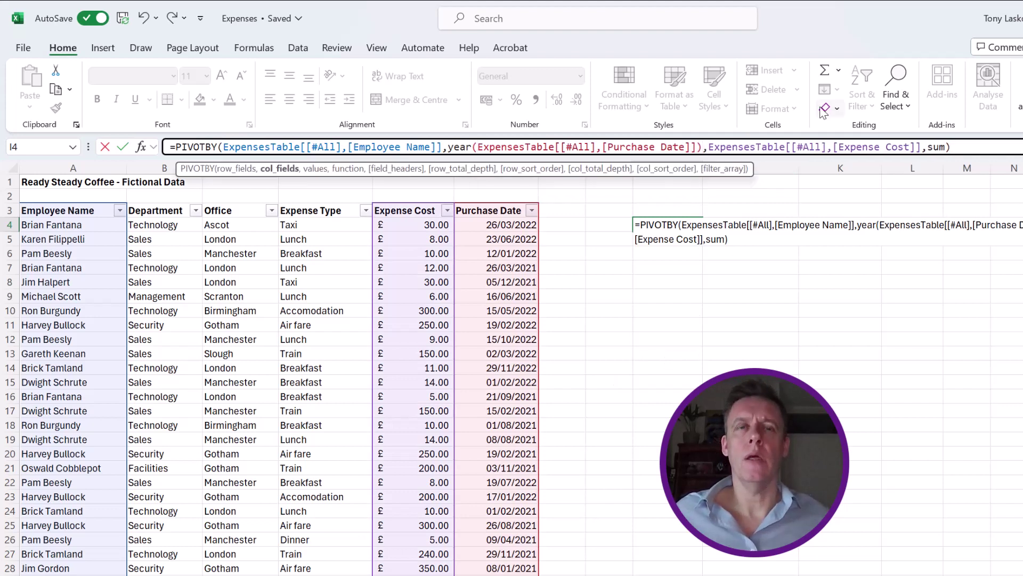
Commit the PIVOTBY formula so the employee-by-year grid spills with a 39634 grand total
{"action": "key", "text": "Return"}
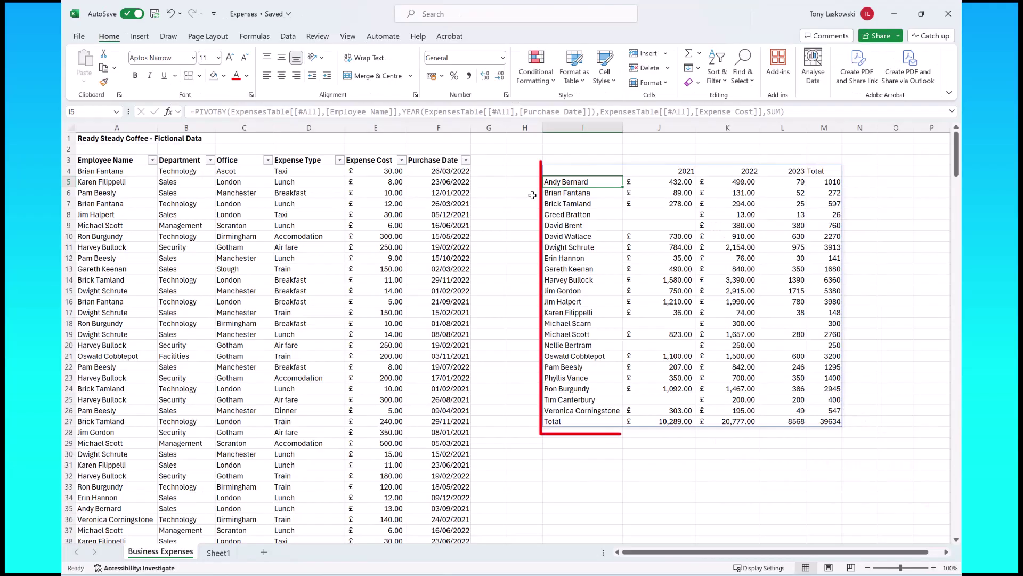